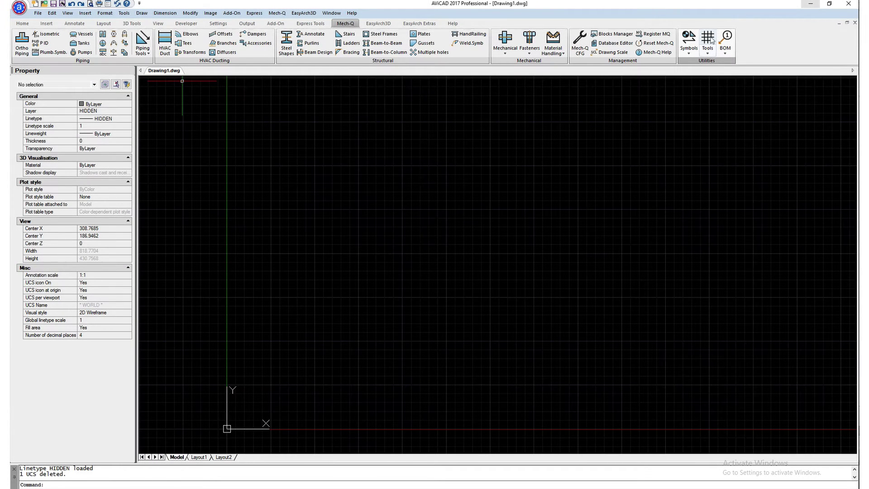
- Set the dimension scale (DIMSCALE) to 48
{"action": "key", "text": "Escape"}
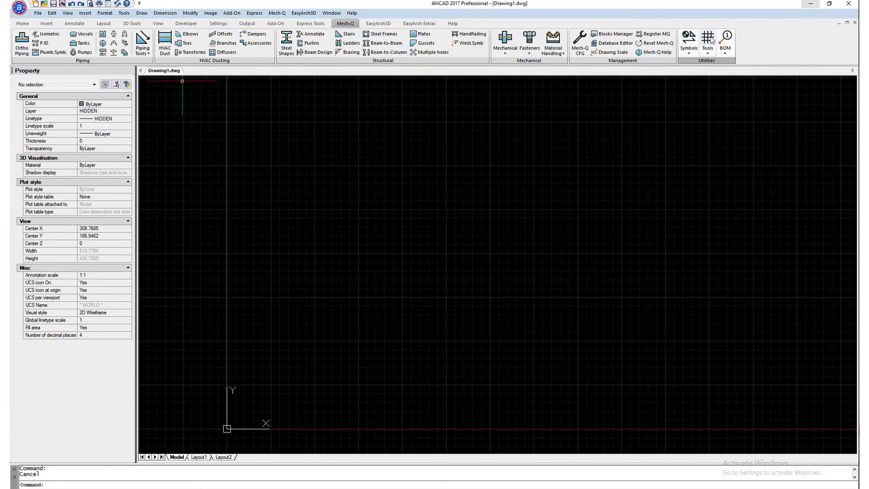
{"action": "type", "text": "dimscale"}
{"action": "key", "text": "Return"}
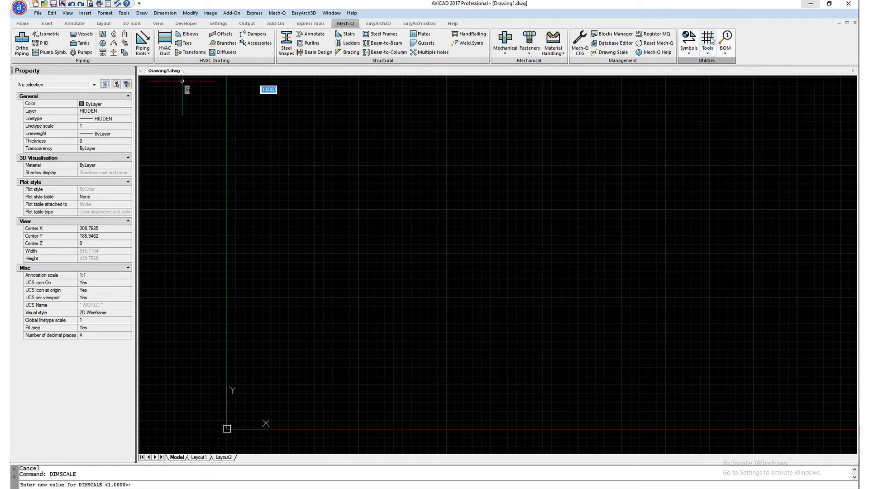
{"action": "type", "text": "48"}
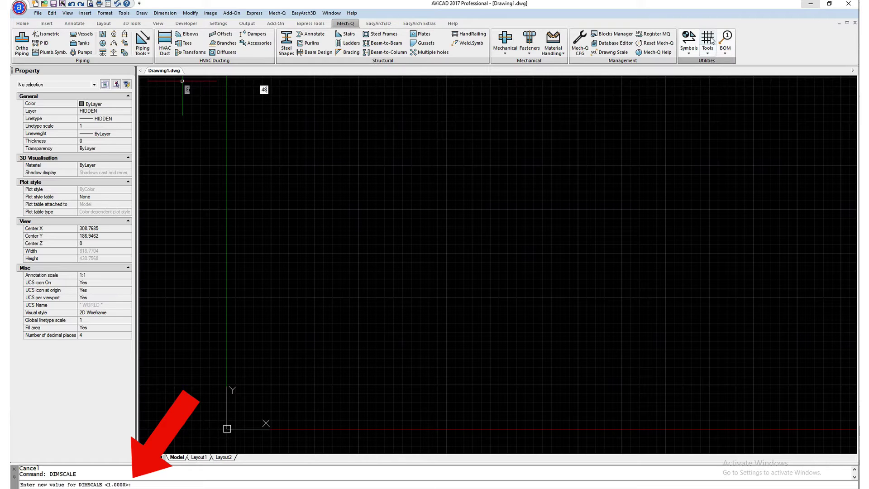
{"action": "key", "text": "Return"}
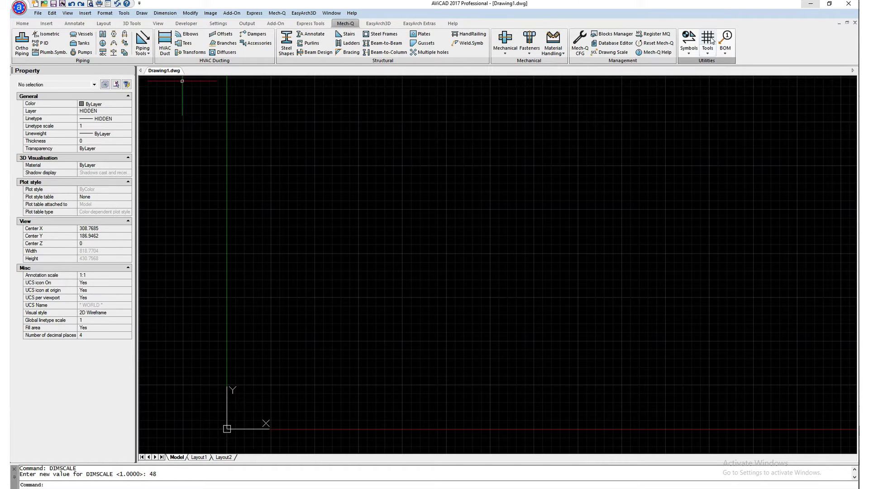
- Confirm the Endpoint, Midpoint and Intersection snaps in Drawing Settings via OSNAP
{"action": "type", "text": "osnap"}
{"action": "key", "text": "Return"}
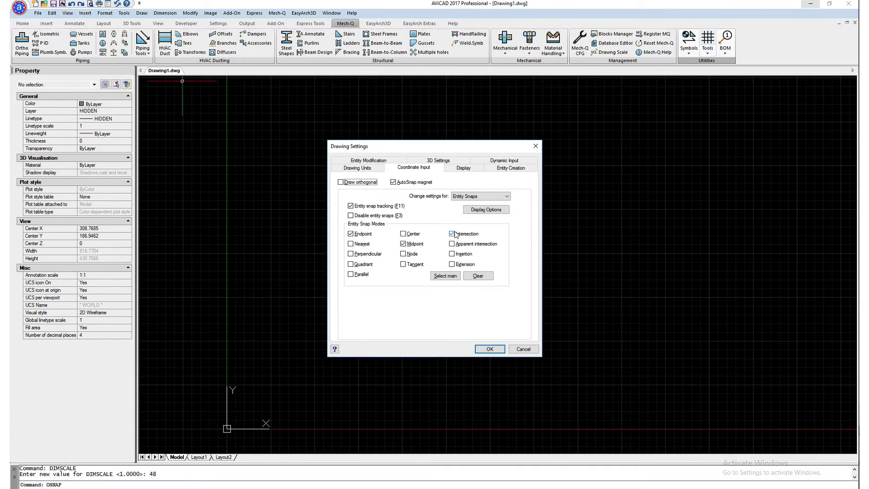
{"action": "left_click", "coordinate": [490, 349]}
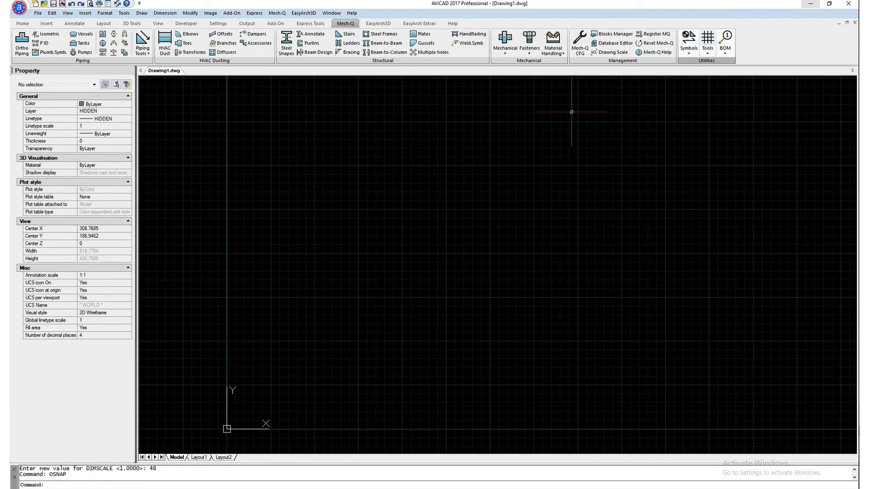
- Browse the utility tools list and Mech-Q menu, closing them without running anything
{"action": "left_click", "coordinate": [709, 53]}
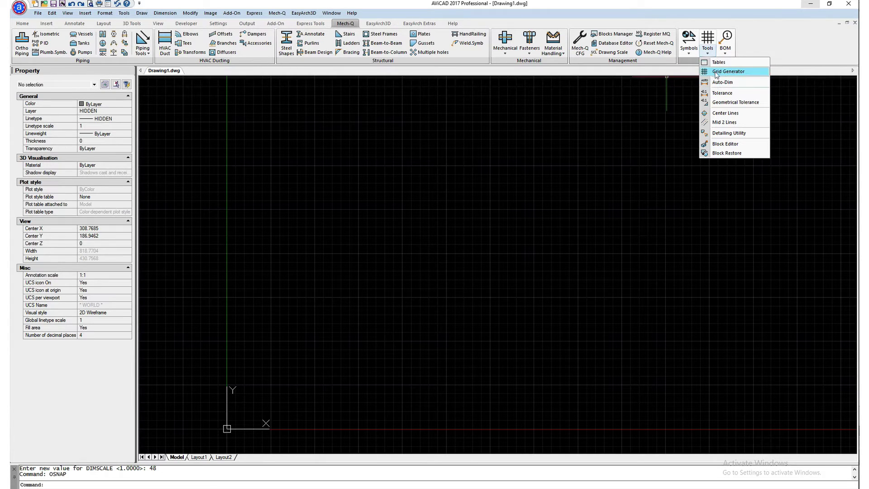
{"action": "left_click", "coordinate": [346, 23]}
{"action": "left_click", "coordinate": [277, 13]}
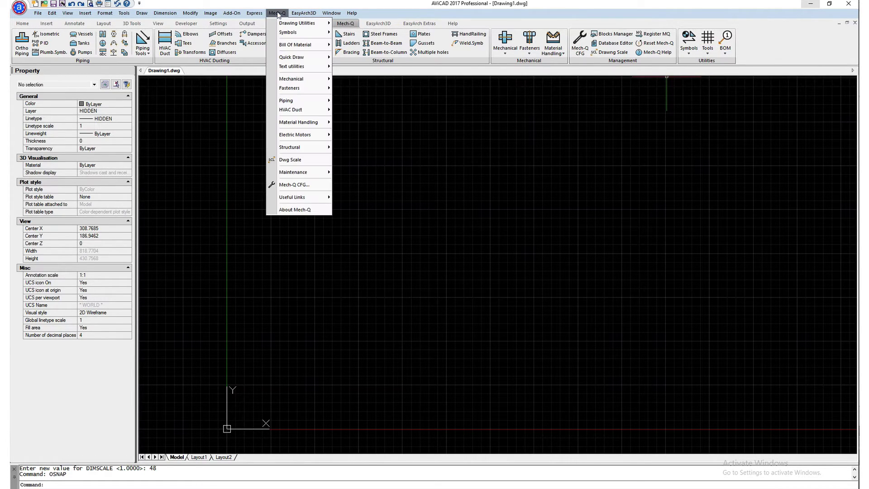
{"action": "mouse_move", "coordinate": [285, 47]}
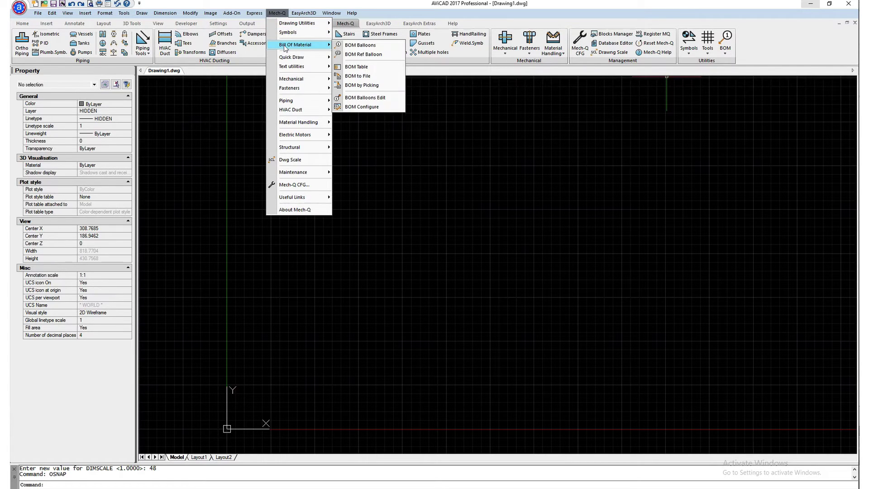
{"action": "mouse_move", "coordinate": [293, 25]}
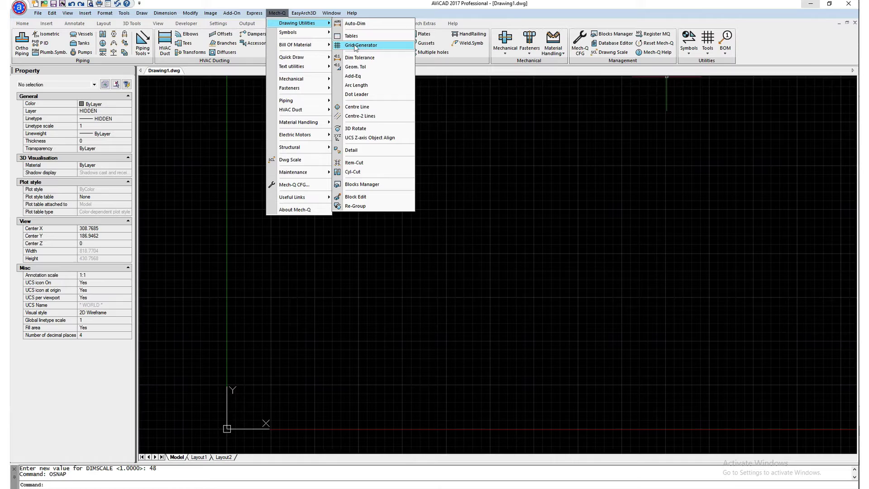
{"action": "key", "text": "Escape"}
{"action": "key", "text": "Escape"}
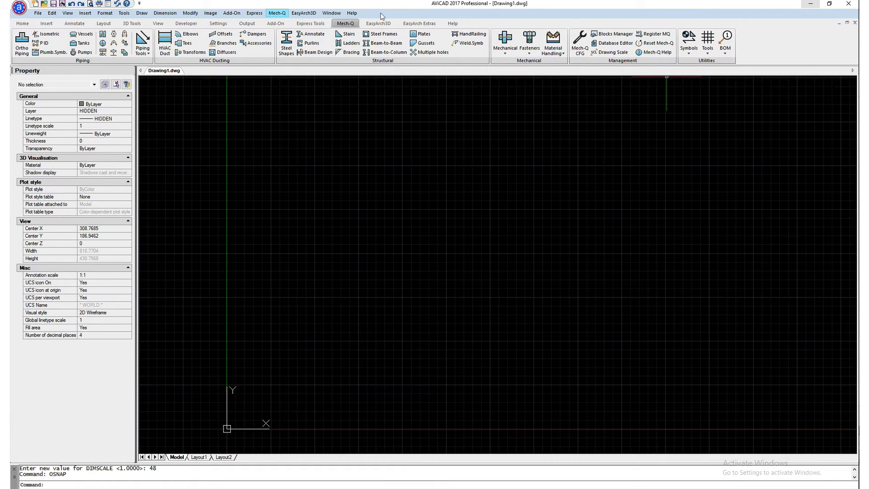
{"action": "key", "text": "Escape"}
- Set MENUBAR to 1 to show the menu bar
{"action": "type", "text": "MENUBAR"}
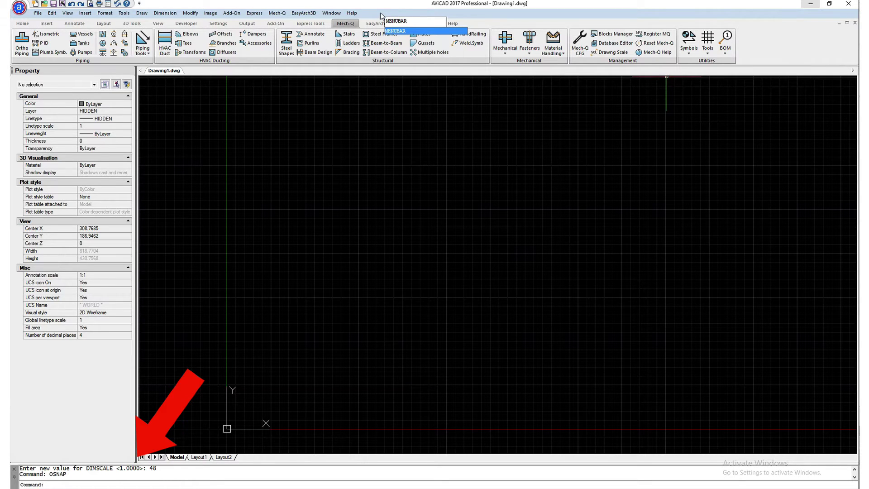
{"action": "key", "text": "Return"}
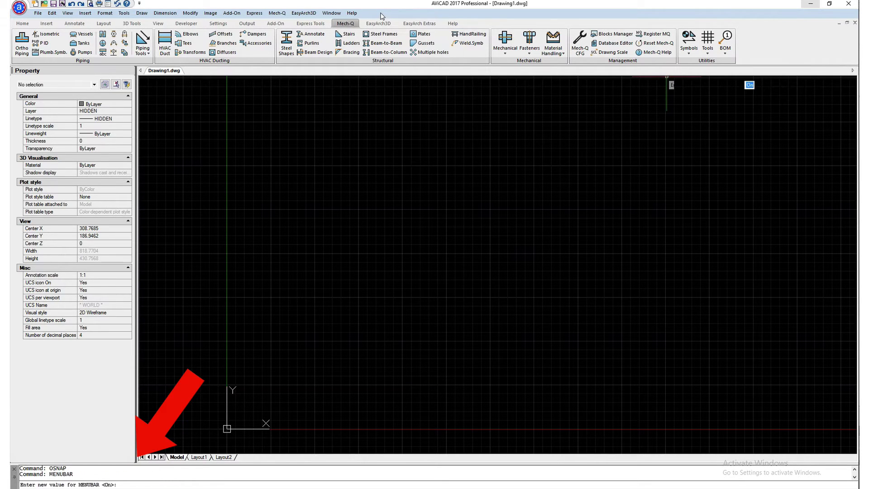
{"action": "type", "text": "1"}
{"action": "key", "text": "Return"}
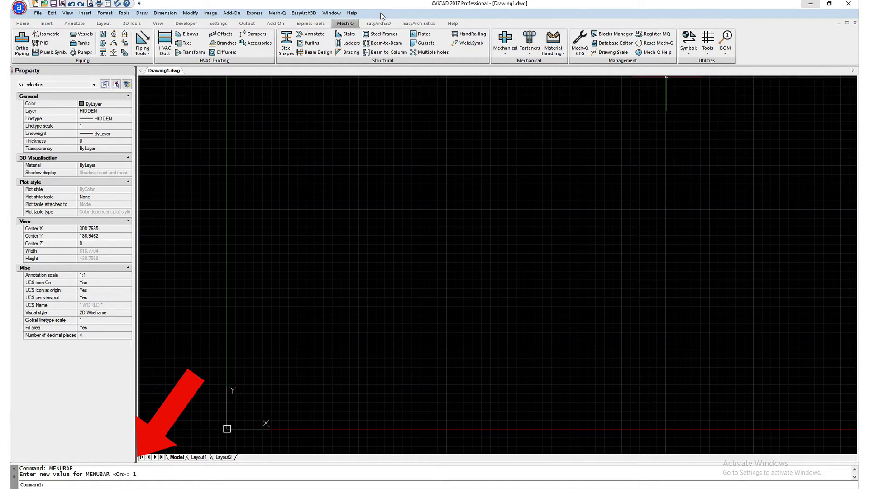
{"action": "key", "text": "Escape"}
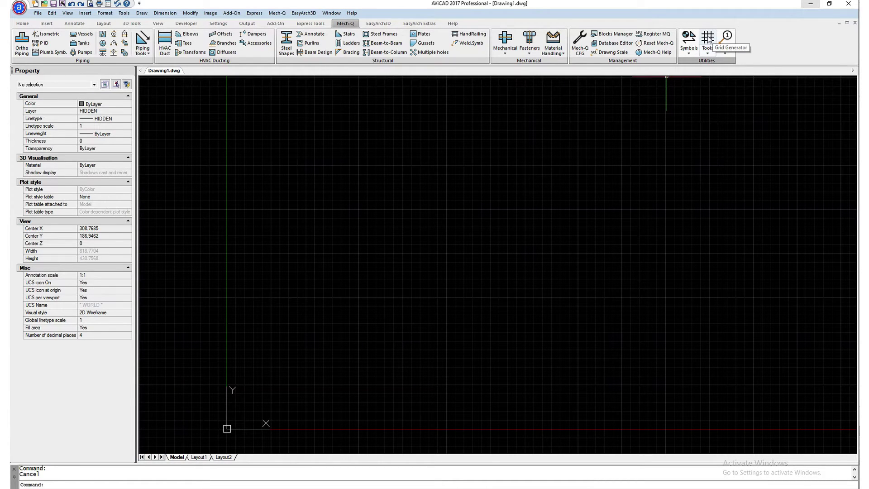
- Generate a building grid with starting row ID 1 and column ID A, placed near the drawing top
{"action": "left_click", "coordinate": [707, 42]}
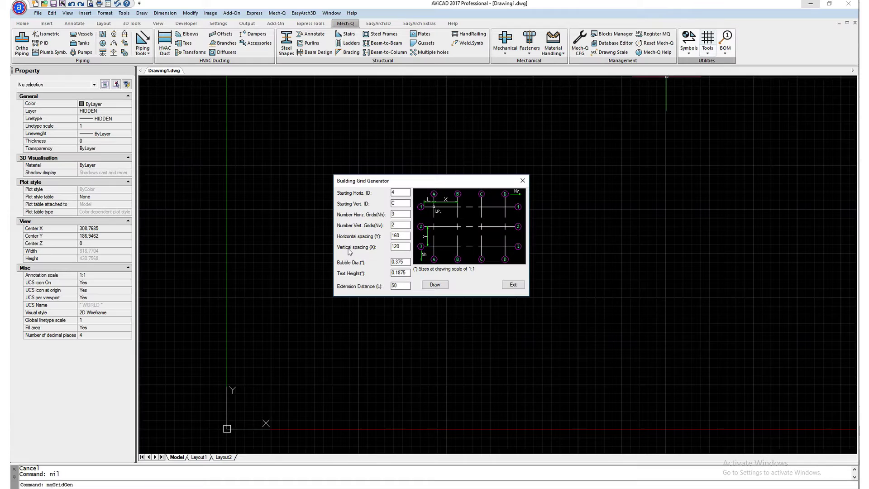
{"action": "double_click", "coordinate": [397, 192]}
{"action": "type", "text": "1"}
{"action": "double_click", "coordinate": [399, 204]}
{"action": "type", "text": "A"}
{"action": "left_click", "coordinate": [436, 286]}
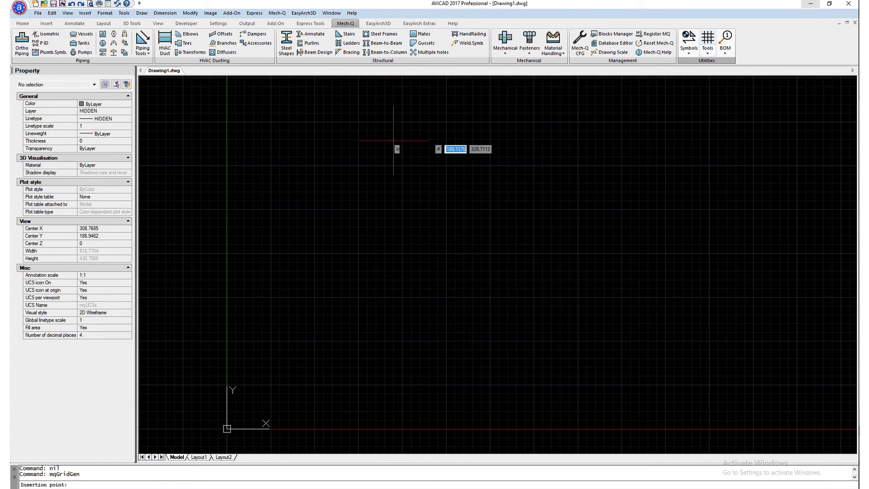
{"action": "left_click", "coordinate": [362, 135]}
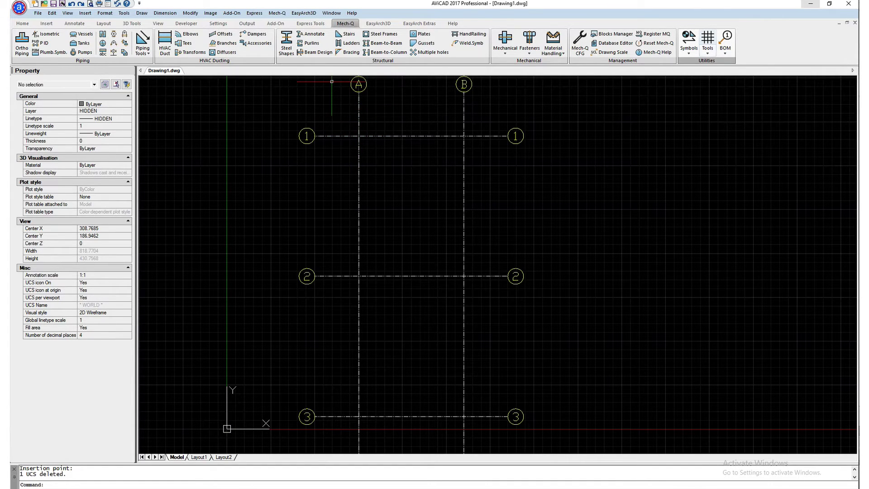
- Choose a W44x335 W-shape steel section marked as a column and proceed to view selection
{"action": "left_click", "coordinate": [287, 43]}
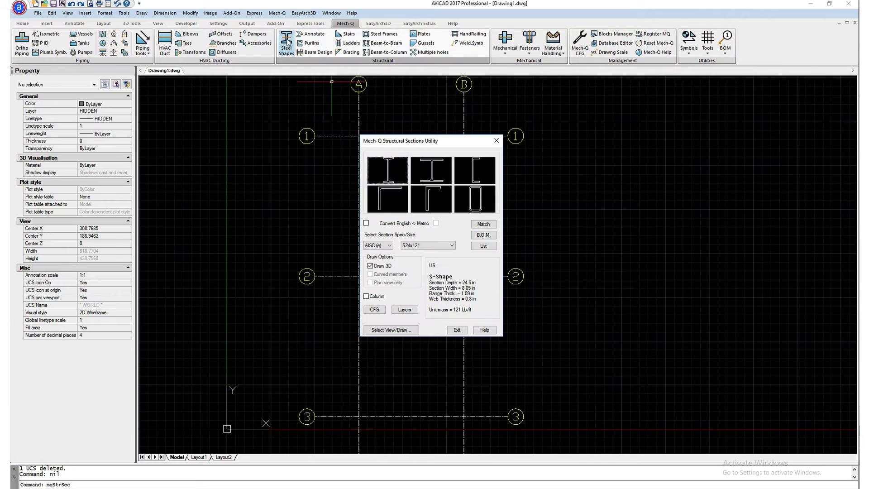
{"action": "left_click", "coordinate": [430, 176]}
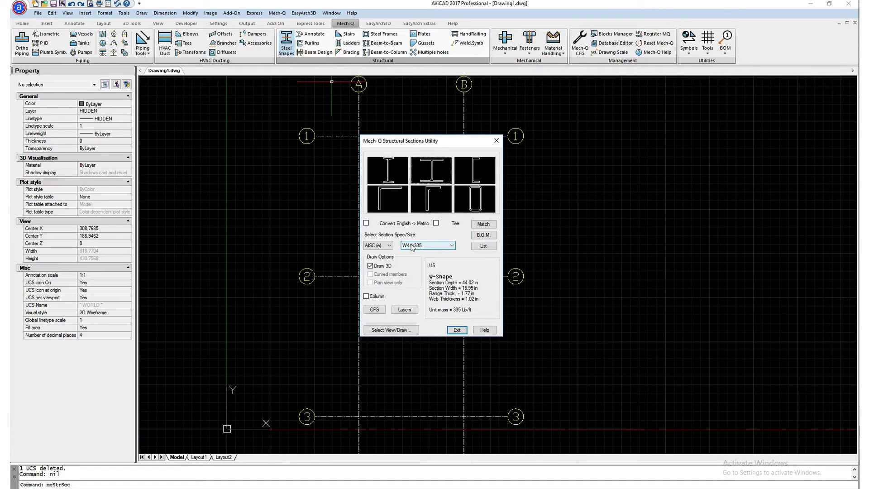
{"action": "left_click", "coordinate": [453, 246]}
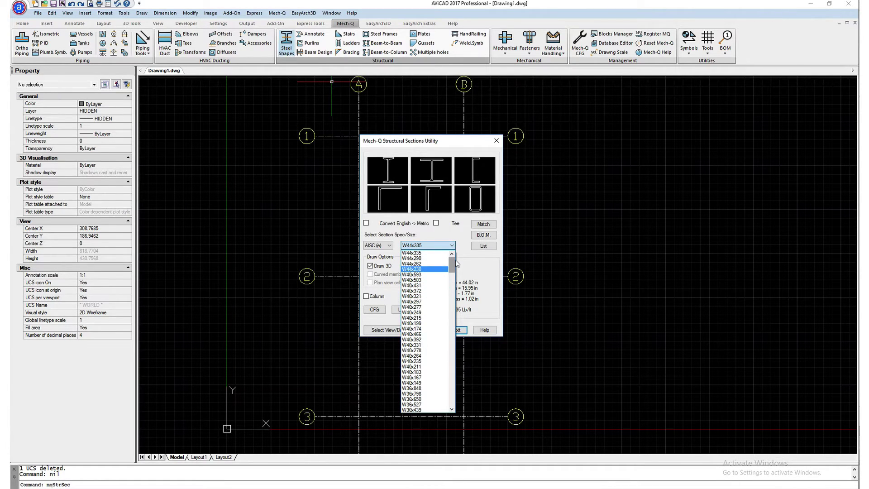
{"action": "scroll", "coordinate": [455, 304], "scroll_direction": "down", "scroll_amount": 1}
{"action": "scroll", "coordinate": [455, 340], "scroll_direction": "down", "scroll_amount": 3}
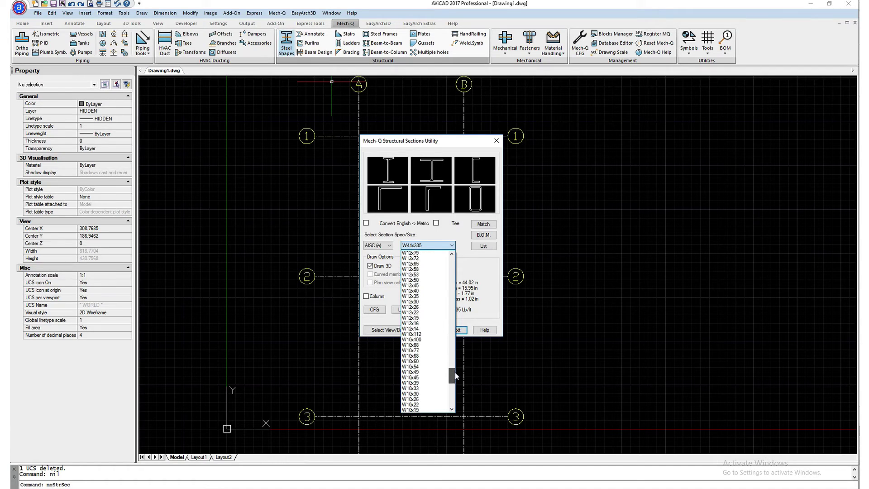
{"action": "left_click", "coordinate": [451, 246]}
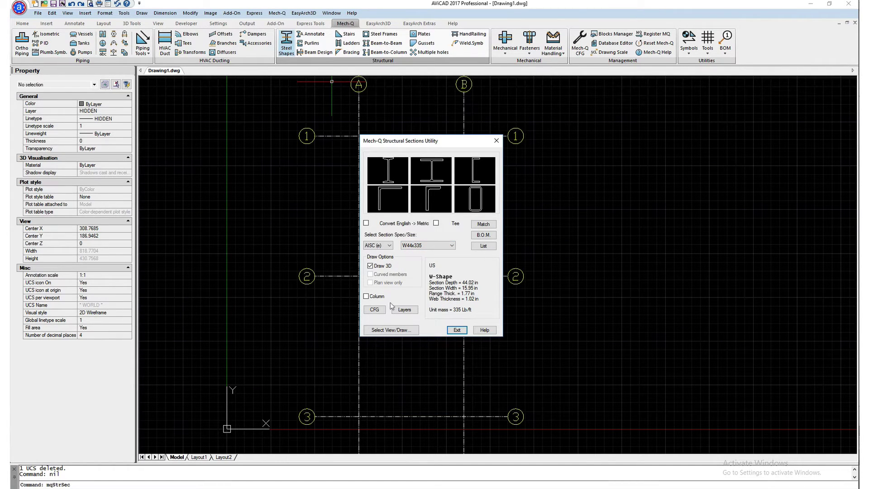
{"action": "left_click", "coordinate": [366, 297]}
{"action": "left_click", "coordinate": [396, 331]}
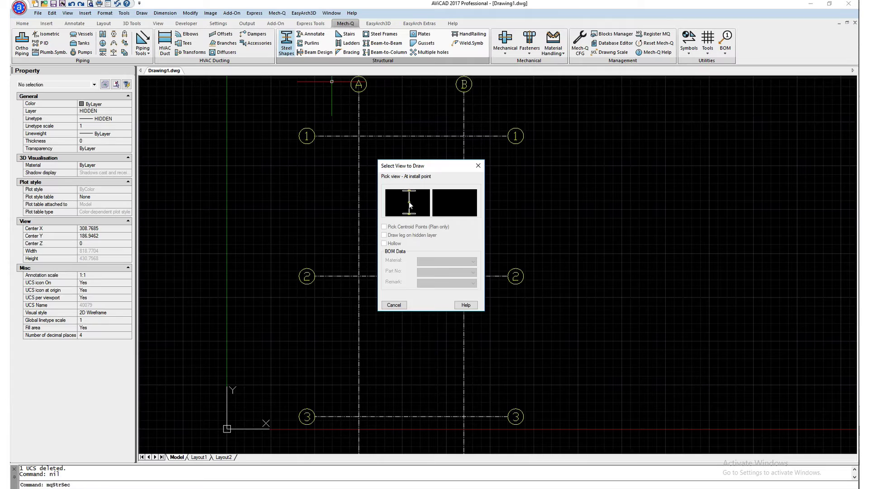
- Place the column base at grid intersection A1 with height 0,0,12' and zero roll
{"action": "left_click", "coordinate": [409, 204]}
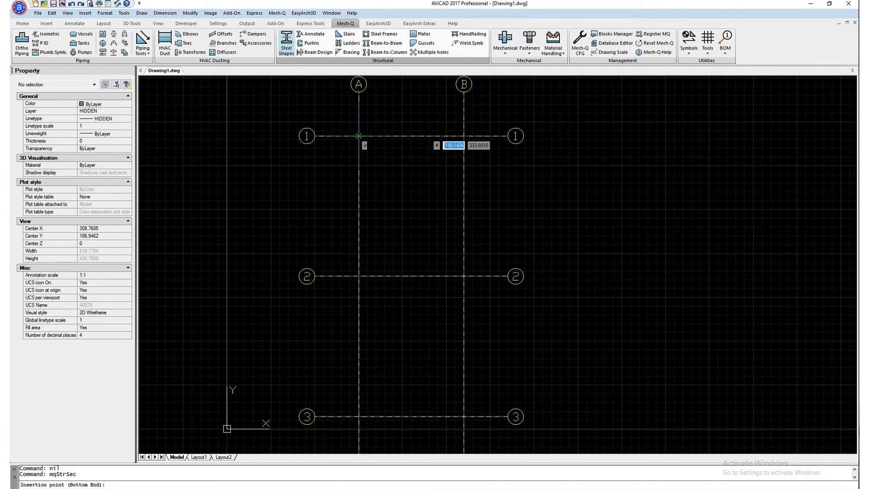
{"action": "left_click", "coordinate": [359, 135]}
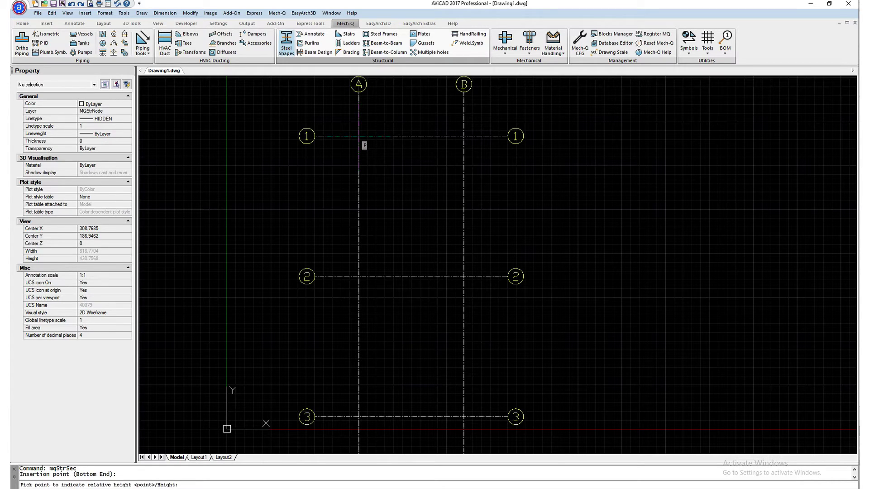
{"action": "type", "text": "0,0,12'"}
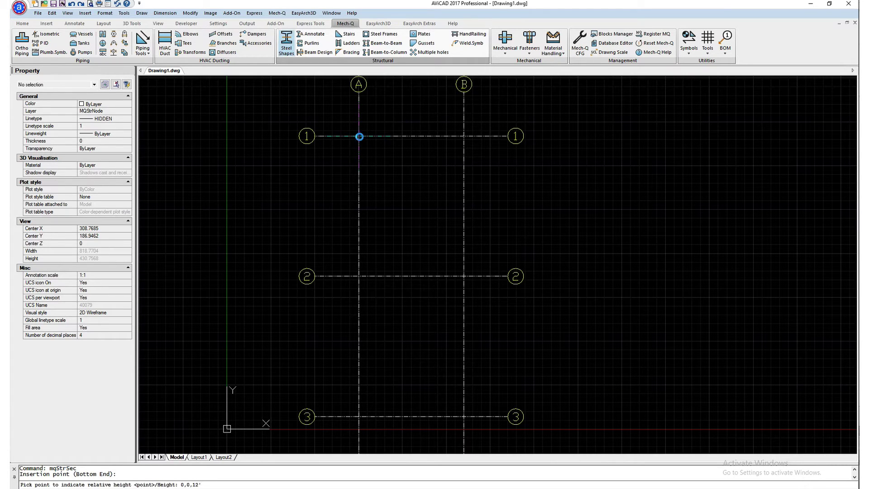
{"action": "key", "text": "Return"}
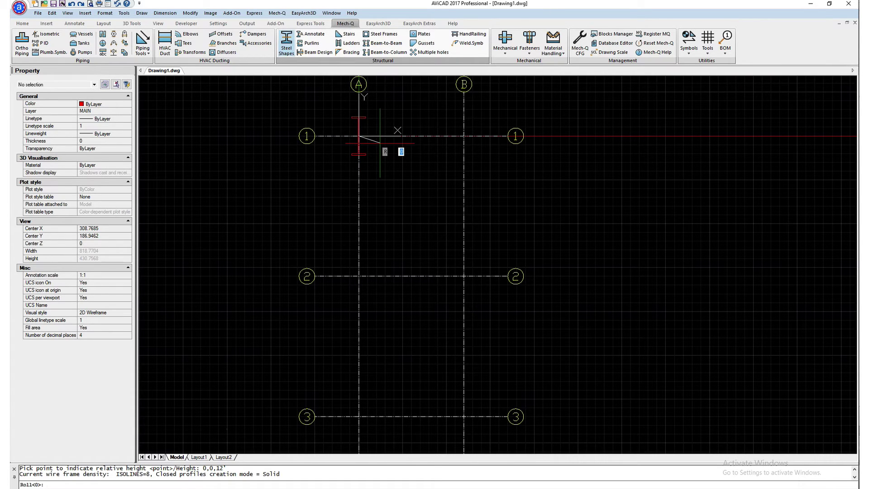
{"action": "key", "text": "Return"}
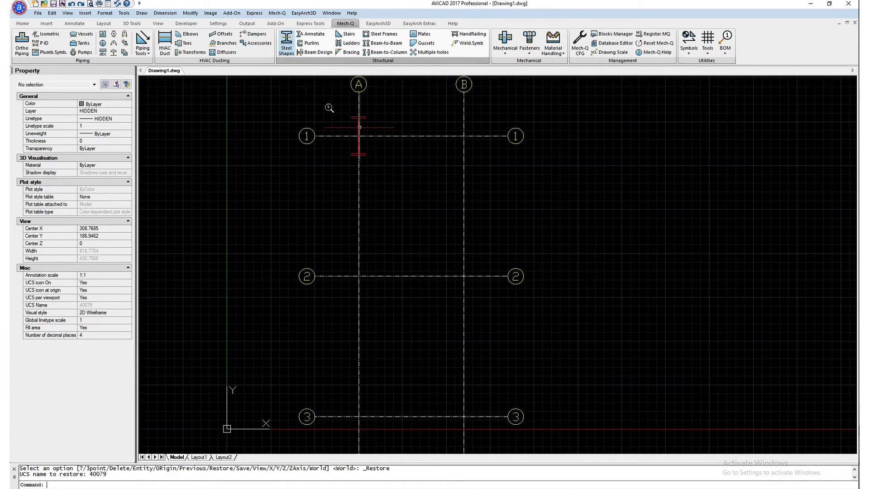
- Draw a 3D base plate 17.95 by 46.02, 0.5 thick, centred on the A1 column
{"action": "scroll", "coordinate": [329, 107], "scroll_direction": "up", "scroll_amount": 4}
{"action": "left_click", "coordinate": [158, 23]}
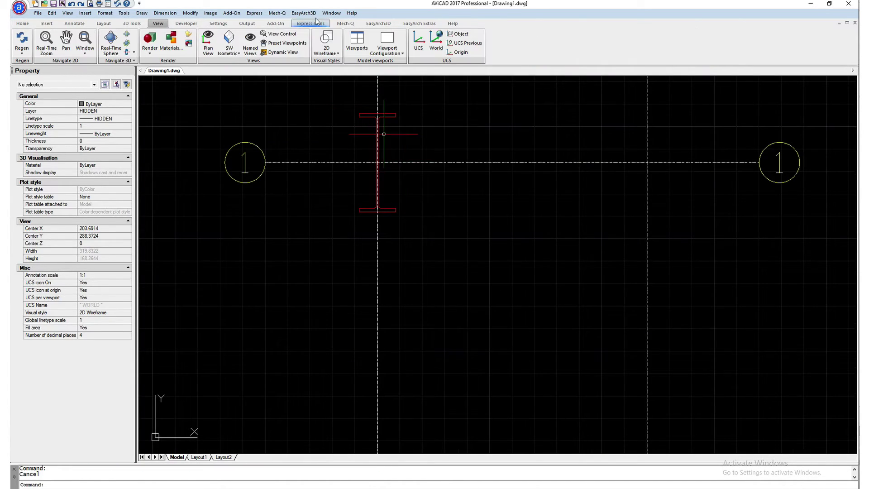
{"action": "left_click", "coordinate": [282, 13]}
{"action": "left_click", "coordinate": [277, 13]}
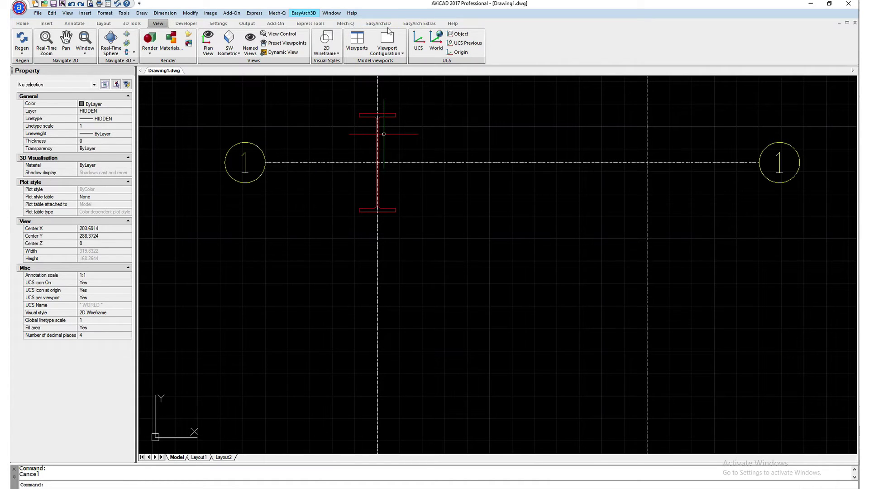
{"action": "left_click", "coordinate": [346, 23]}
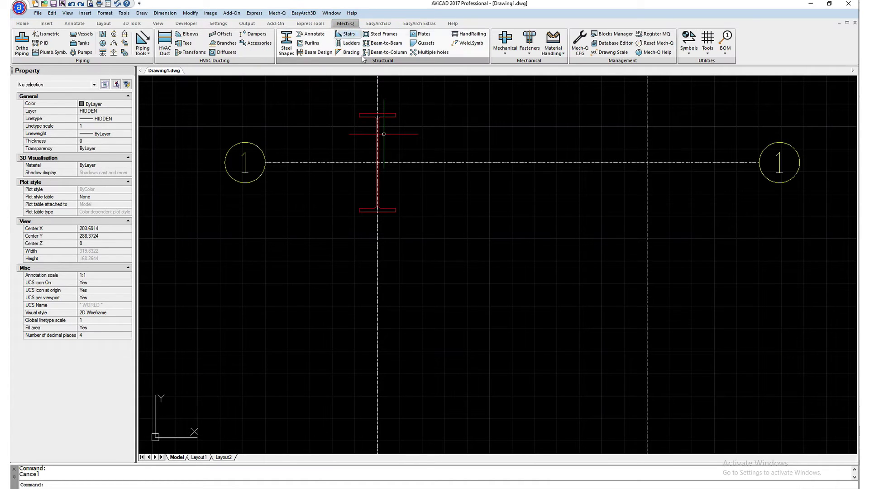
{"action": "left_click", "coordinate": [424, 35]}
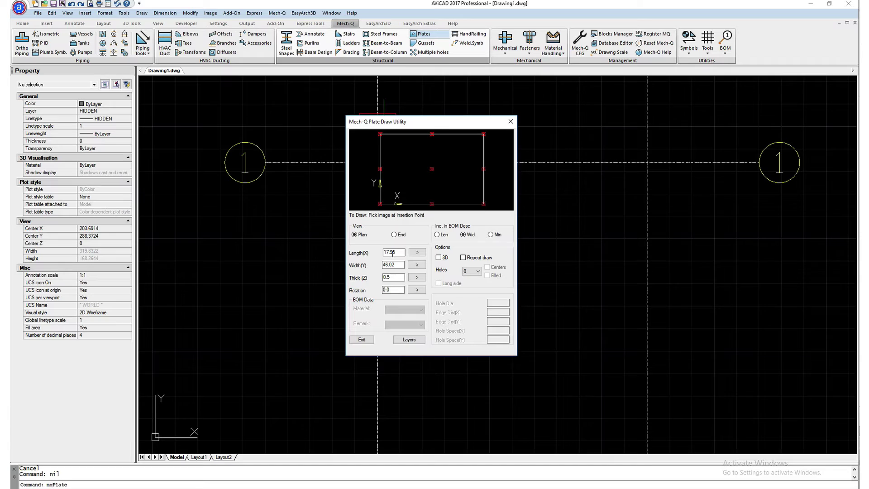
{"action": "left_click", "coordinate": [417, 254]}
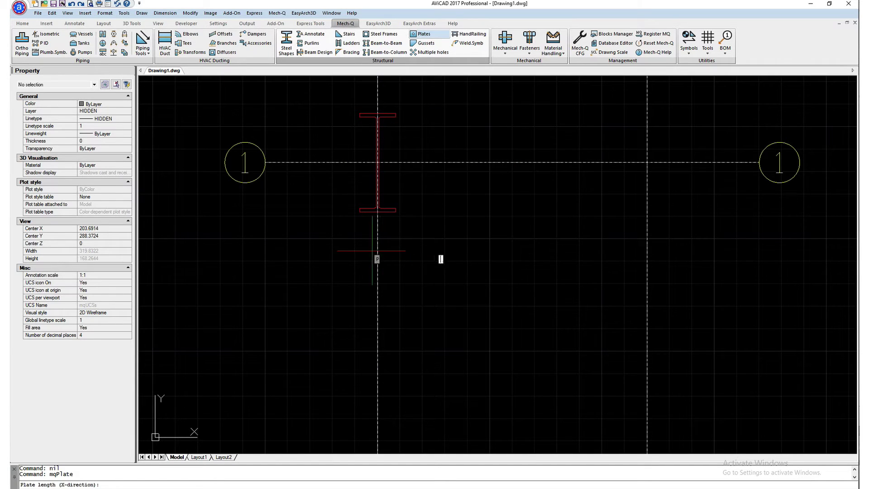
{"action": "key", "text": "Escape"}
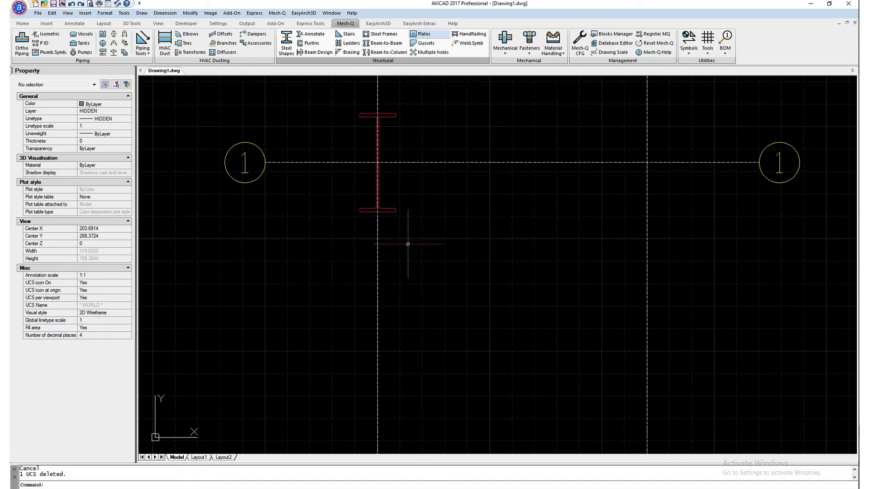
{"action": "key", "text": "Return"}
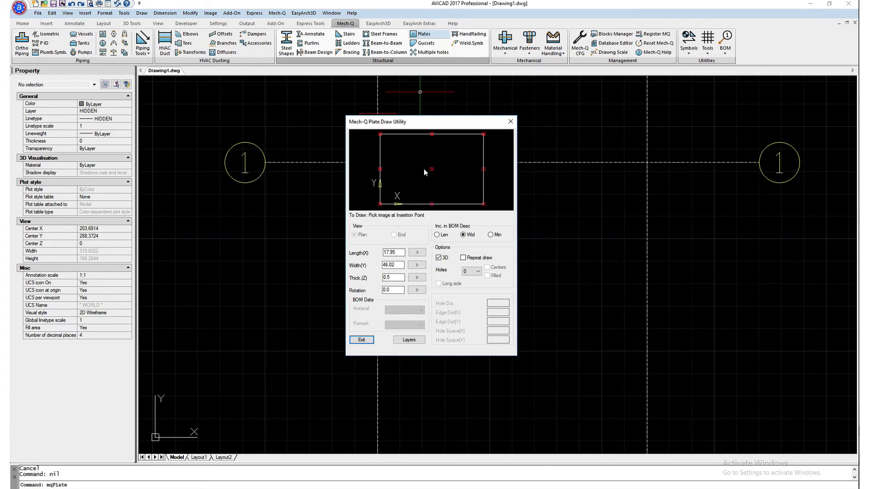
{"action": "left_click", "coordinate": [433, 170]}
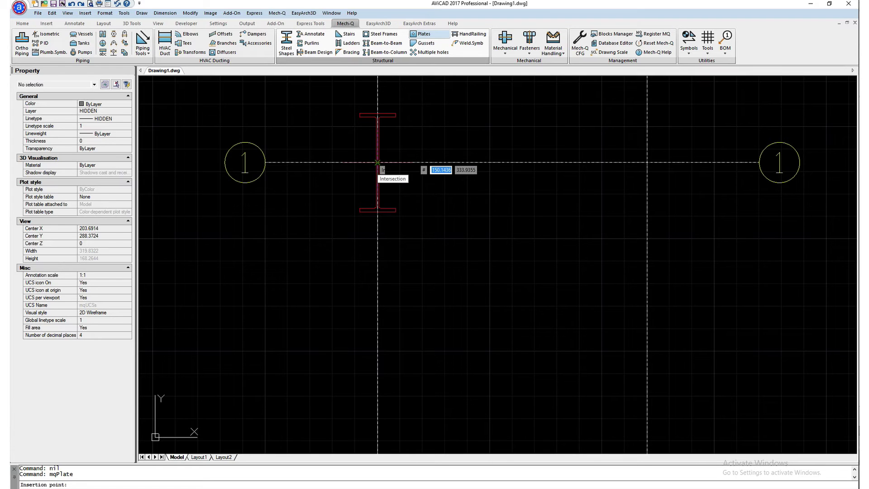
{"action": "left_click", "coordinate": [377, 162]}
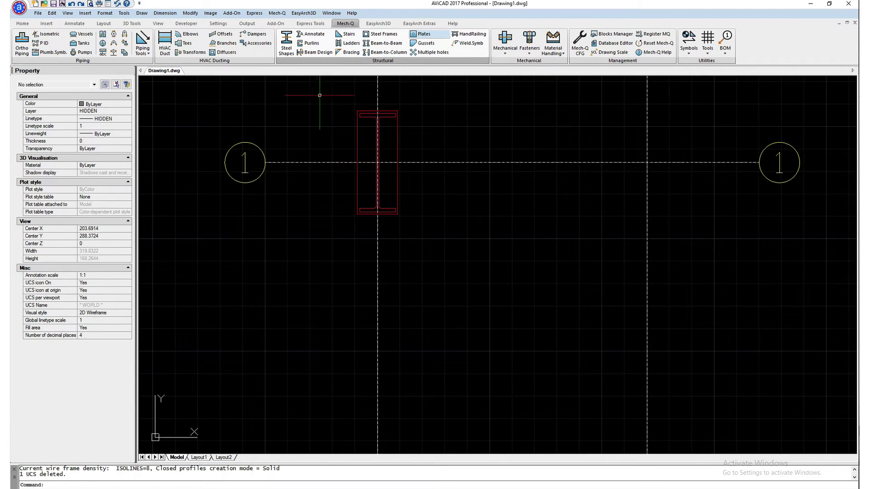
- Switch the view to SW Isometric
{"action": "left_click", "coordinate": [160, 23]}
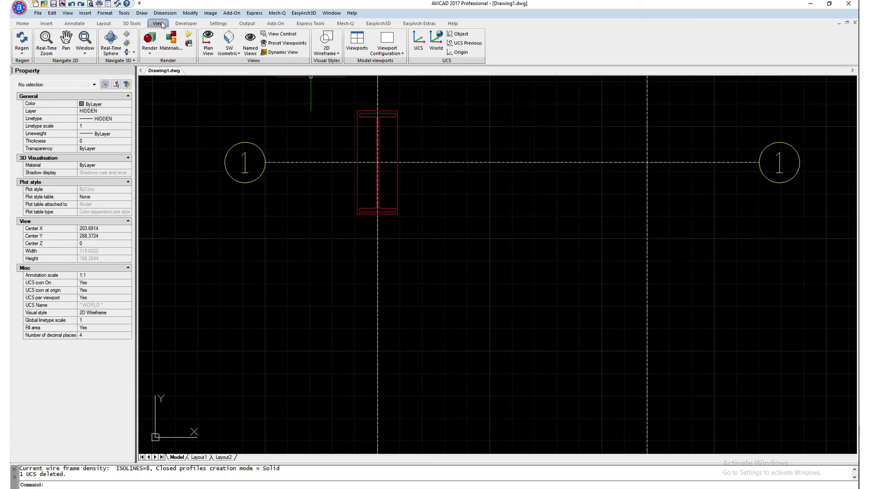
{"action": "left_click", "coordinate": [229, 50]}
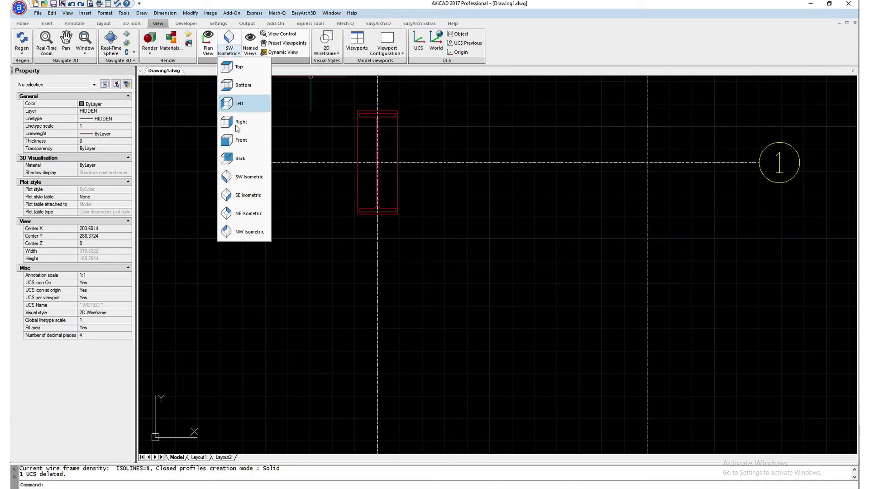
{"action": "left_click", "coordinate": [237, 177]}
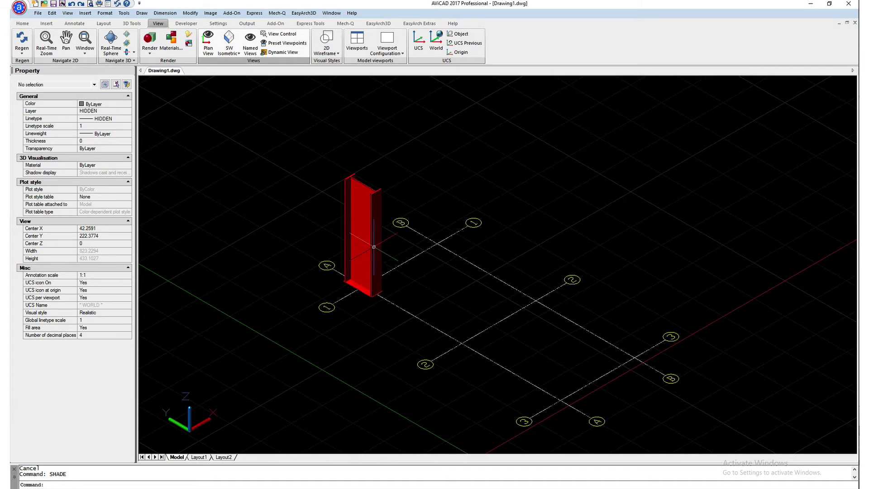
- Copy the column and its base plate, using a grid intersection as the base point
{"action": "key", "text": "Escape"}
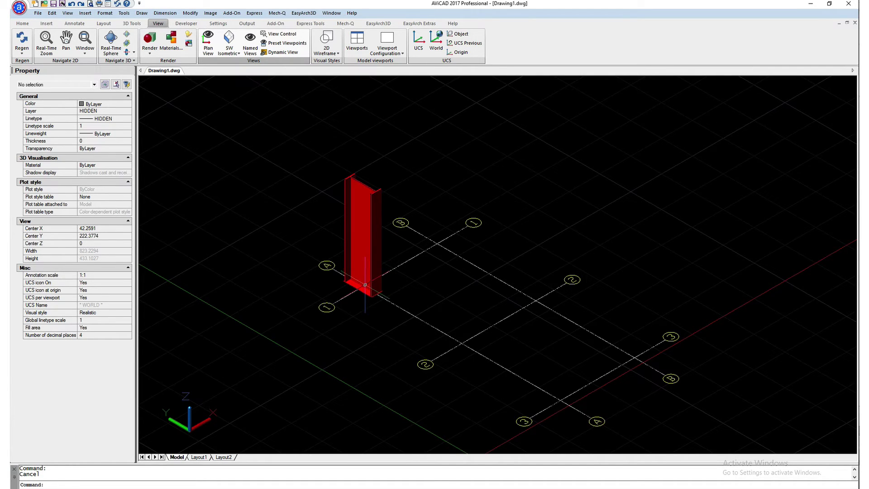
{"action": "left_click", "coordinate": [364, 289]}
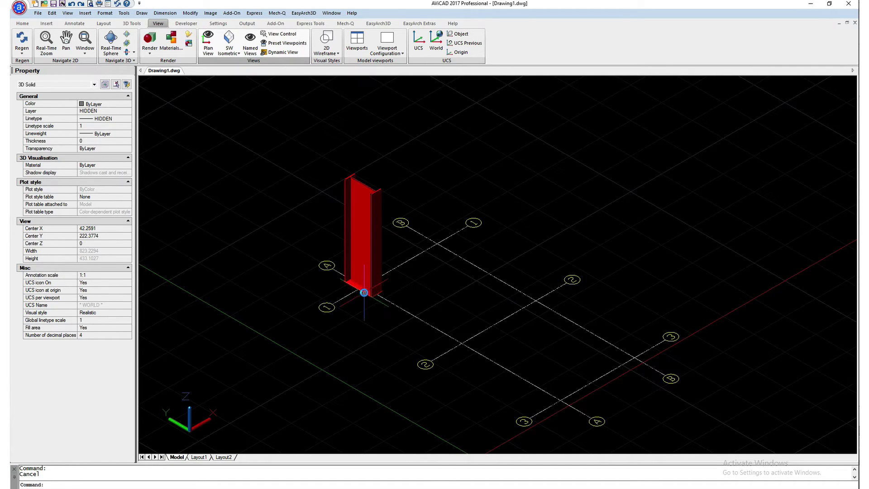
{"action": "left_click", "coordinate": [371, 265]}
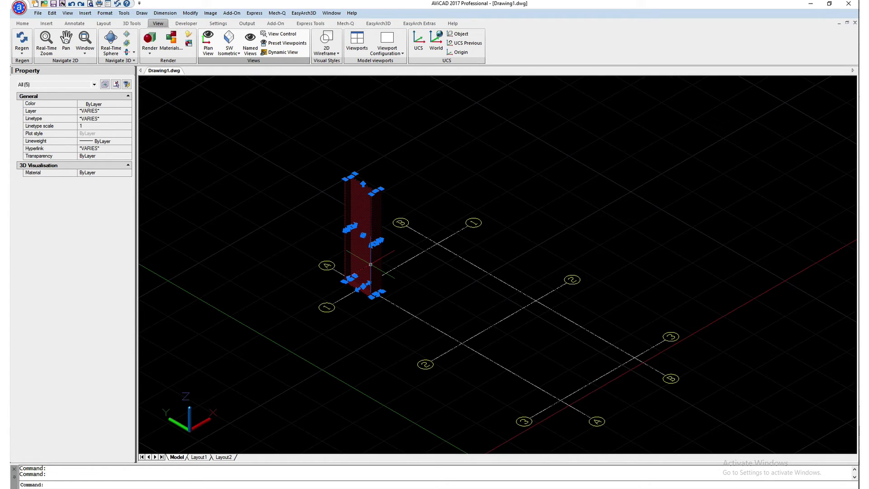
{"action": "type", "text": "co"}
{"action": "key", "text": "Return"}
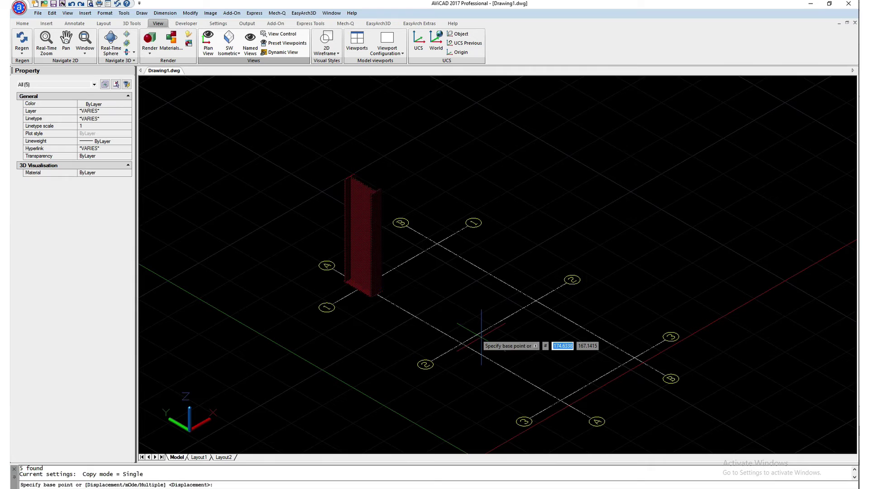
{"action": "left_click", "coordinate": [461, 343]}
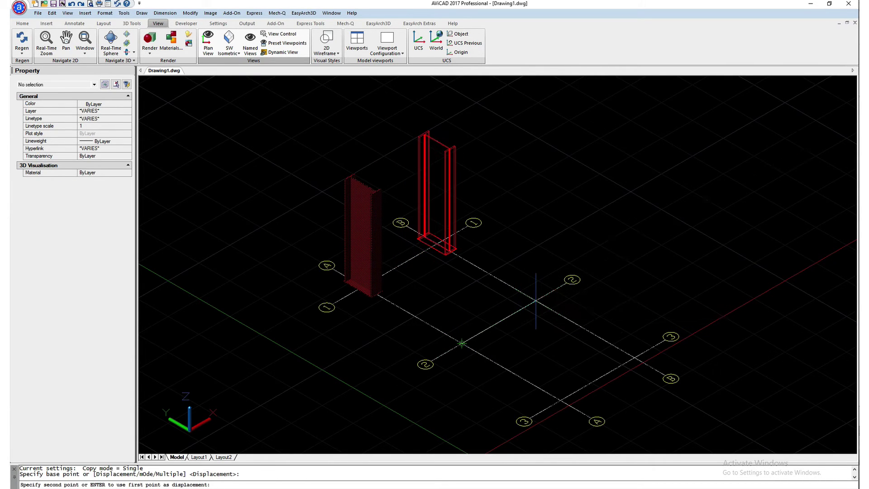
- Drop the column copy on the second grid intersection and choose an S24x121 S-shape section
{"action": "left_click", "coordinate": [536, 300]}
{"action": "left_click", "coordinate": [346, 24]}
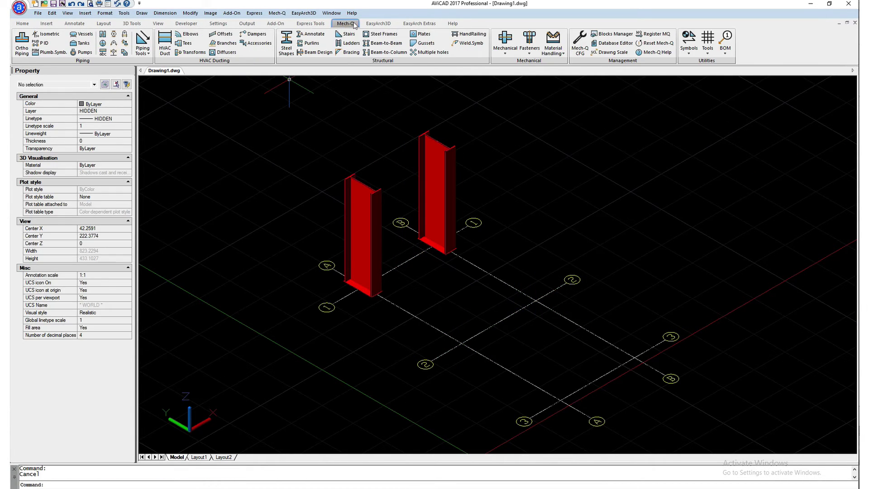
{"action": "left_click", "coordinate": [285, 41]}
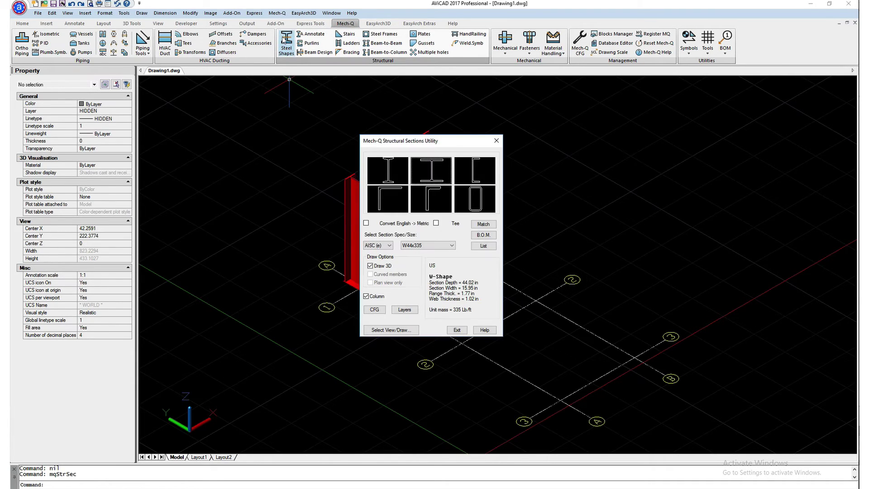
{"action": "left_click", "coordinate": [390, 168]}
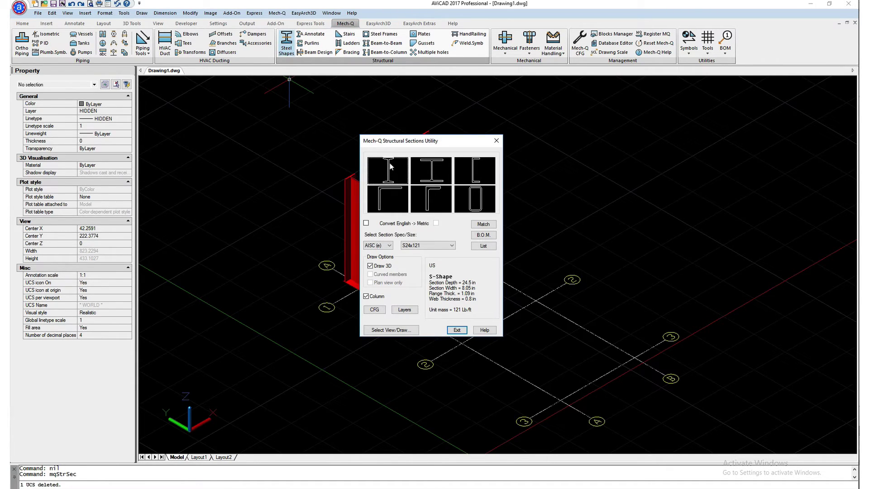
{"action": "left_click", "coordinate": [444, 247]}
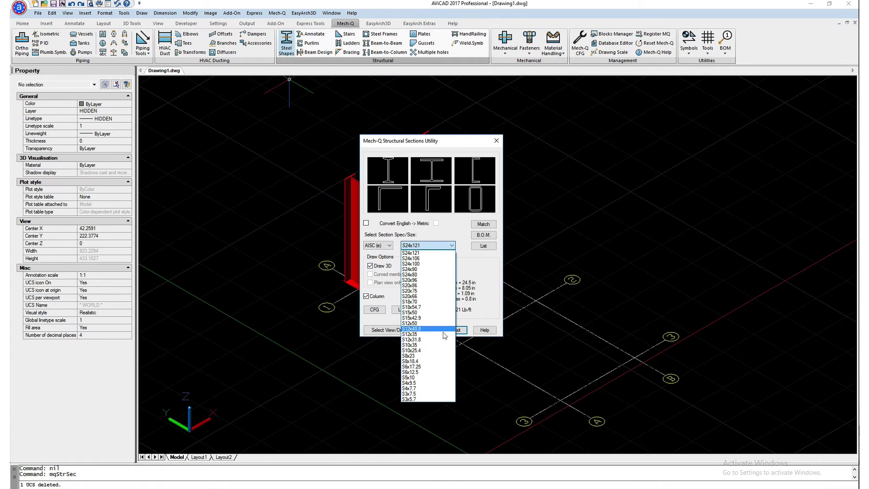
{"action": "left_click", "coordinate": [417, 253]}
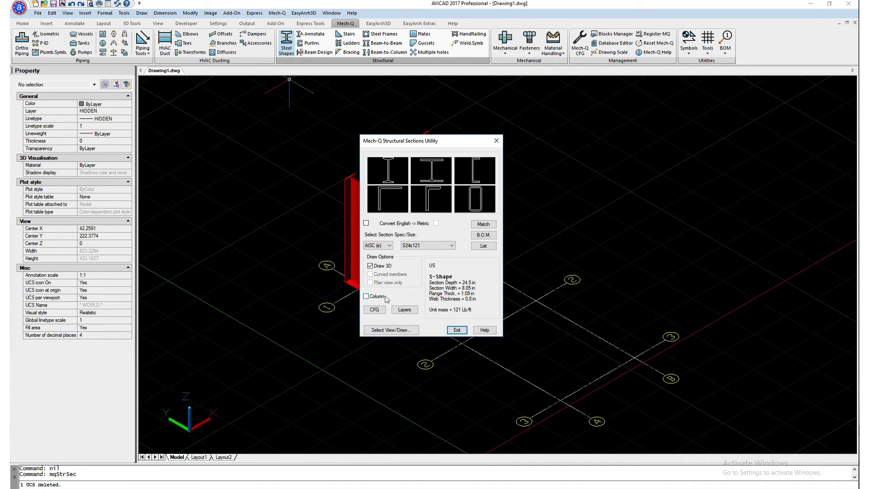
- Draw the S24x121 beam in side view from the left column top to the right column top, zero roll
{"action": "left_click", "coordinate": [392, 330]}
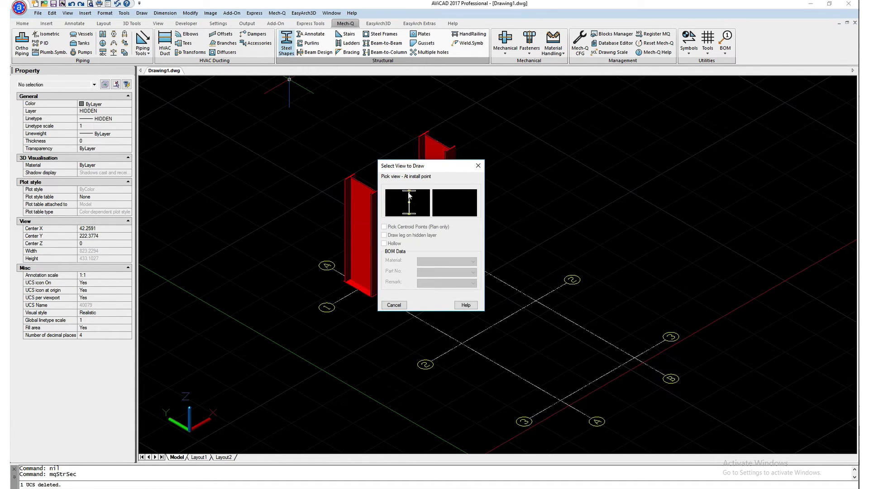
{"action": "left_click", "coordinate": [408, 192]}
{"action": "scroll", "coordinate": [414, 188], "scroll_direction": "up", "scroll_amount": 4}
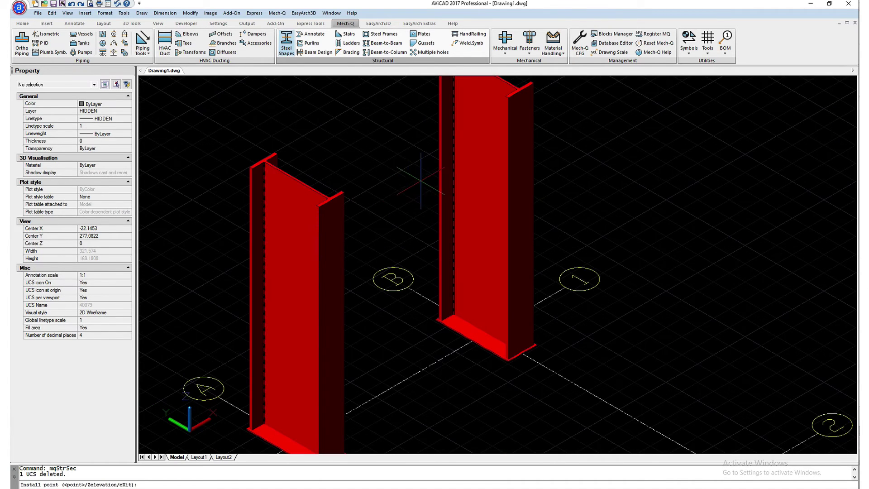
{"action": "middle_click_drag", "start_coordinate": [421, 180], "coordinate": [440, 249]}
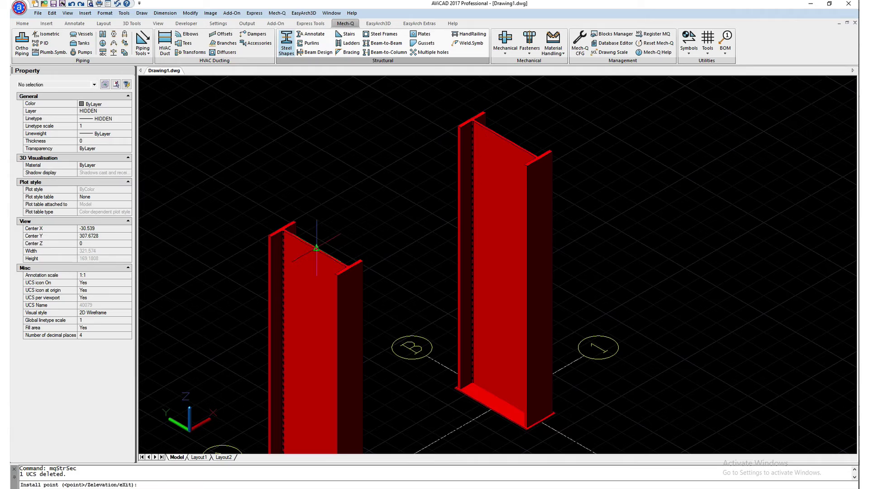
{"action": "left_click", "coordinate": [317, 248]}
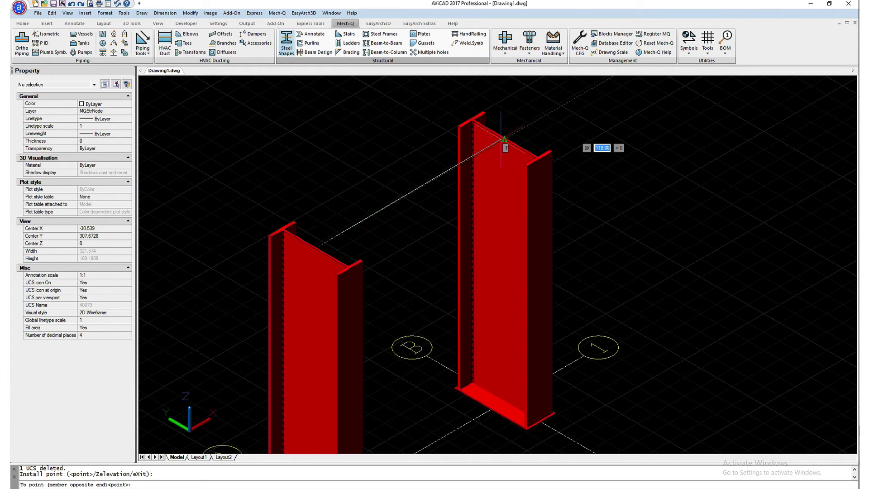
{"action": "left_click", "coordinate": [501, 144]}
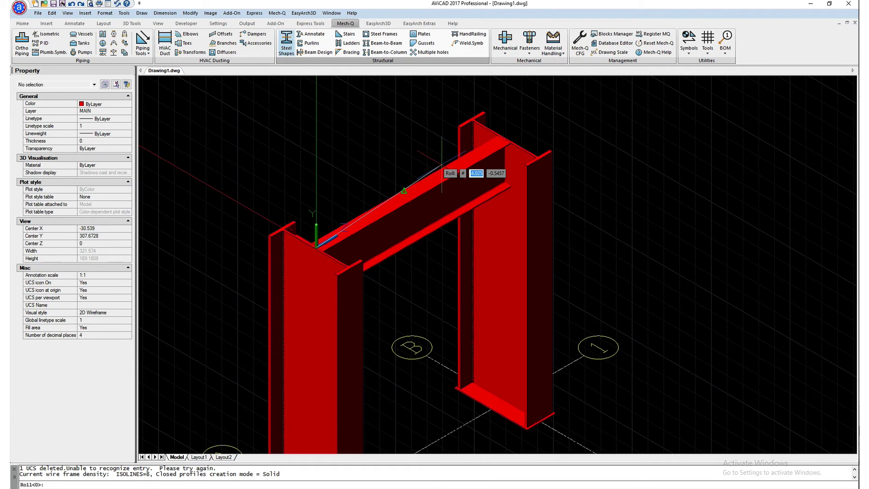
{"action": "key", "text": "Return"}
- Select the portal frame's beam, both columns and both base plates
{"action": "scroll", "coordinate": [376, 193], "scroll_direction": "down", "scroll_amount": 5}
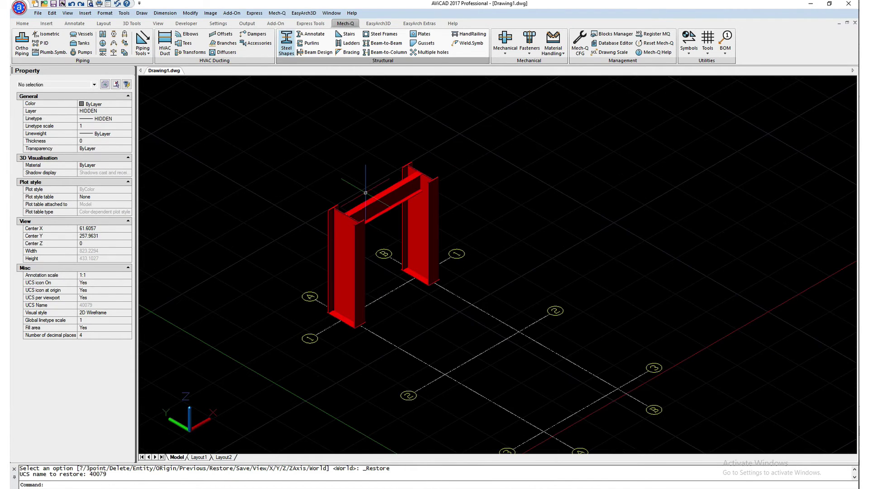
{"action": "key", "text": "Escape"}
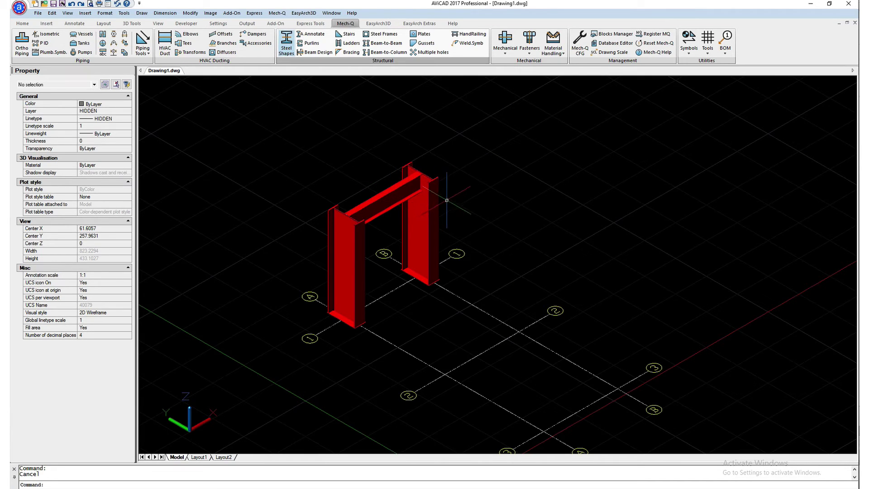
{"action": "left_click", "coordinate": [441, 198]}
{"action": "left_click", "coordinate": [386, 164]}
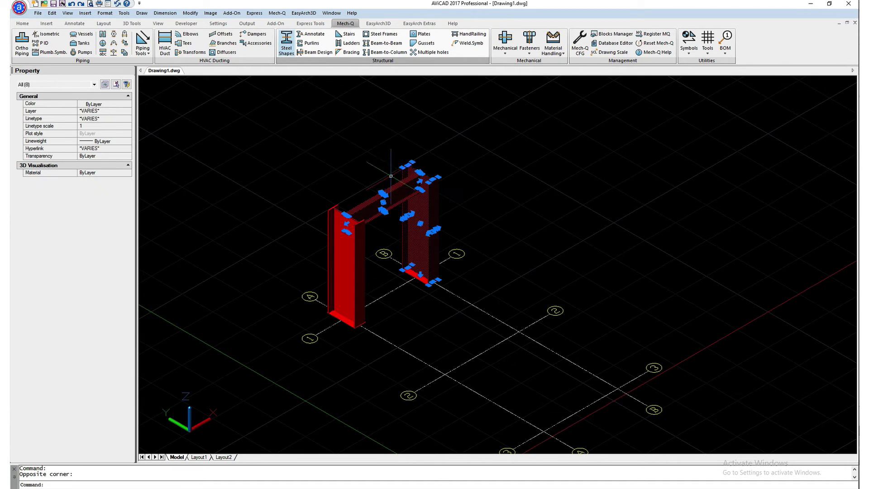
{"action": "left_click", "coordinate": [353, 254]}
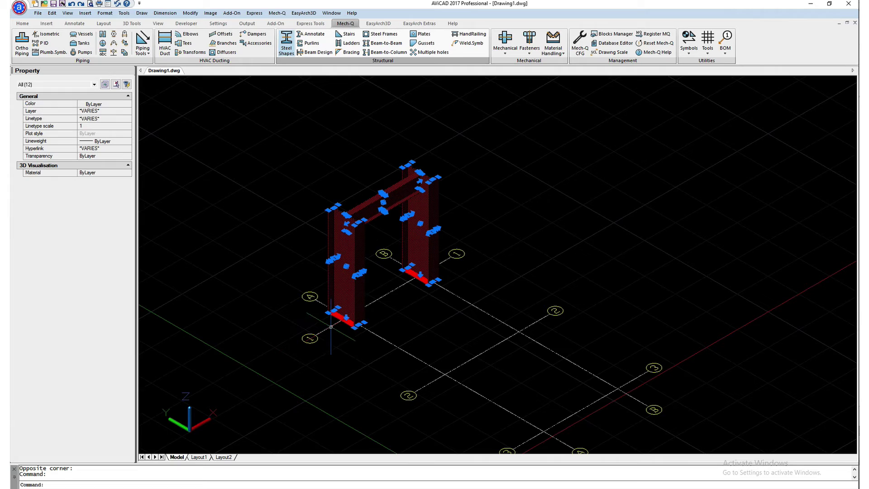
{"action": "left_click", "coordinate": [346, 324]}
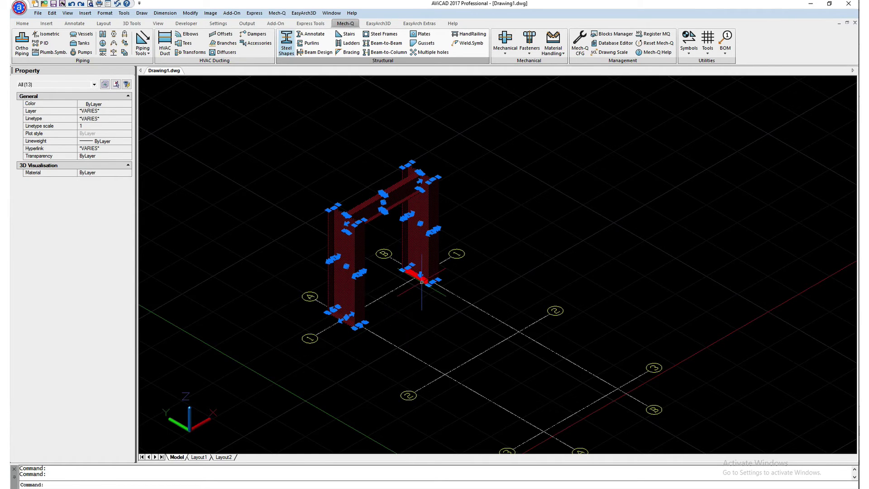
{"action": "left_click", "coordinate": [422, 283]}
- Copy the frame in Multiple mode onto the next two grid lines
{"action": "type", "text": "c"}
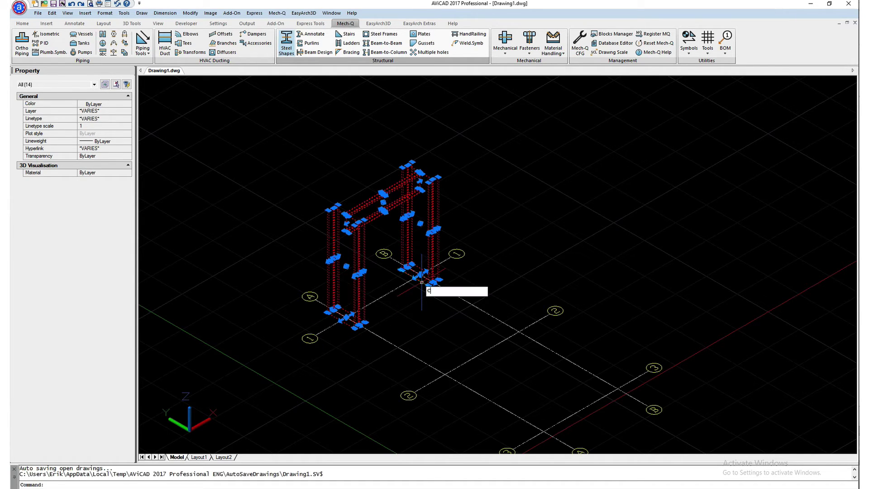
{"action": "type", "text": "o"}
{"action": "key", "text": "Return"}
{"action": "type", "text": "m"}
{"action": "key", "text": "Return"}
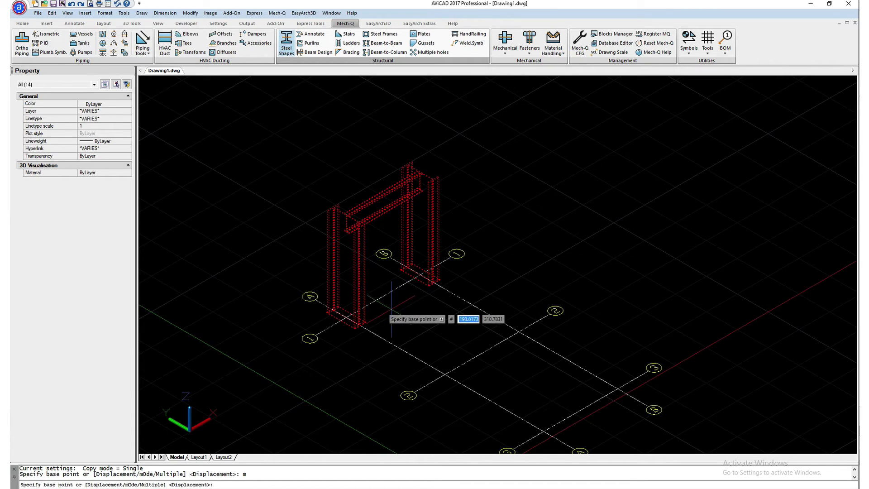
{"action": "left_click", "coordinate": [315, 335]}
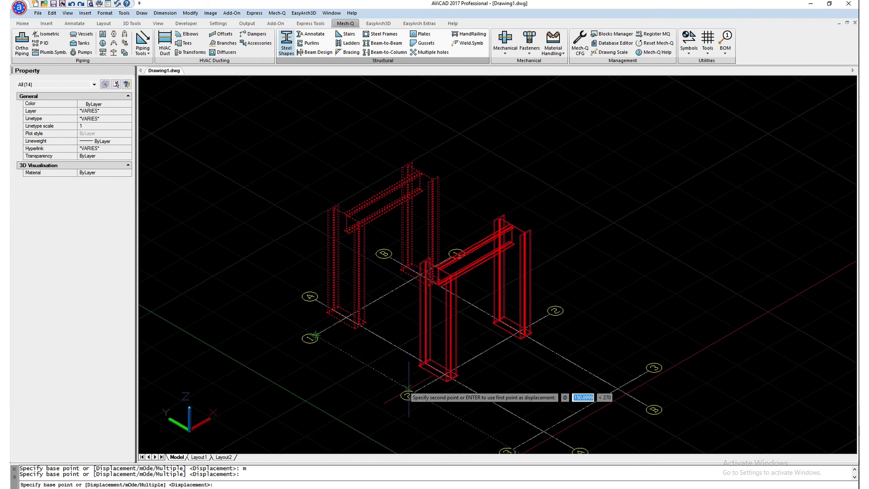
{"action": "left_click", "coordinate": [414, 393]}
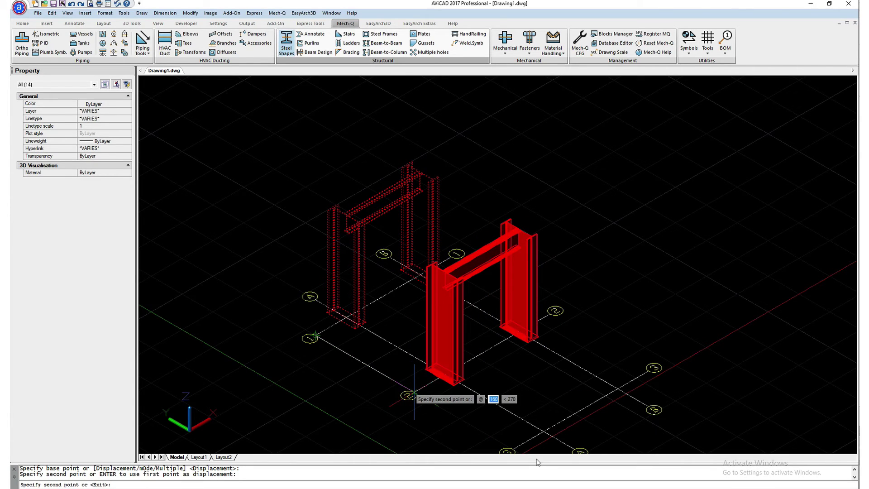
{"action": "left_click", "coordinate": [511, 450]}
{"action": "key", "text": "Escape"}
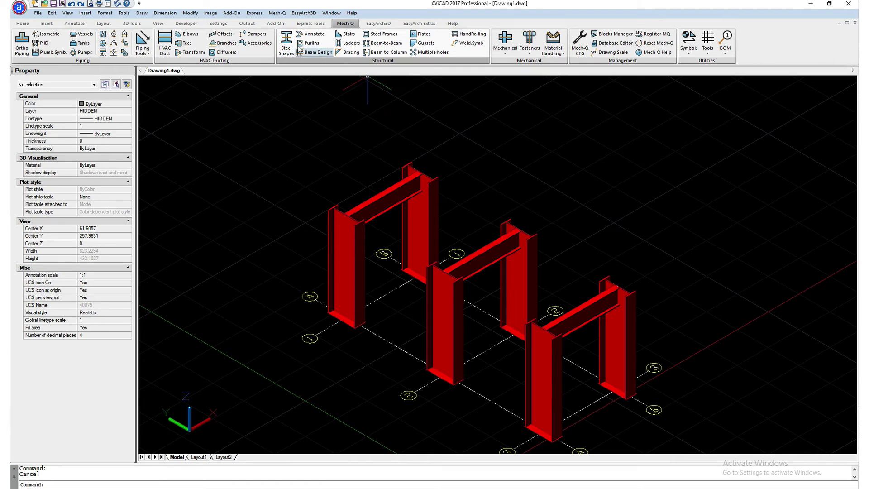
- Draw a side-view steel beam from the first frame's column top to the second frame's, zero roll
{"action": "left_click", "coordinate": [286, 43]}
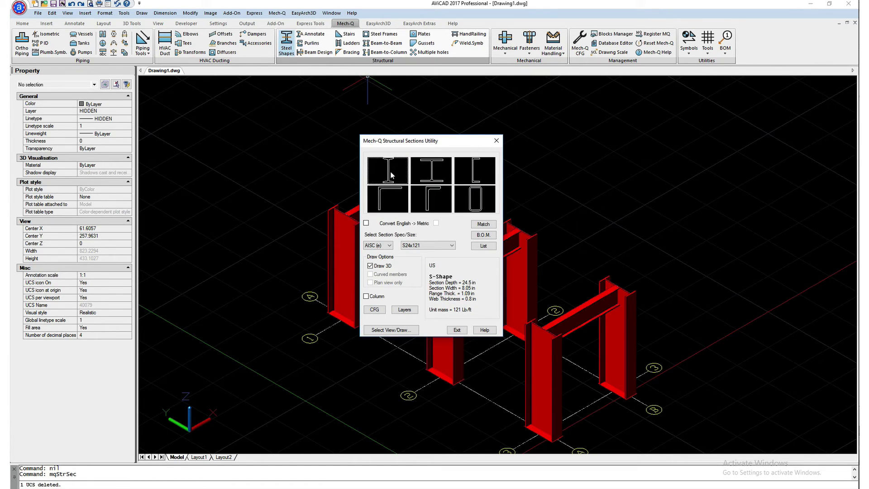
{"action": "left_click", "coordinate": [403, 330]}
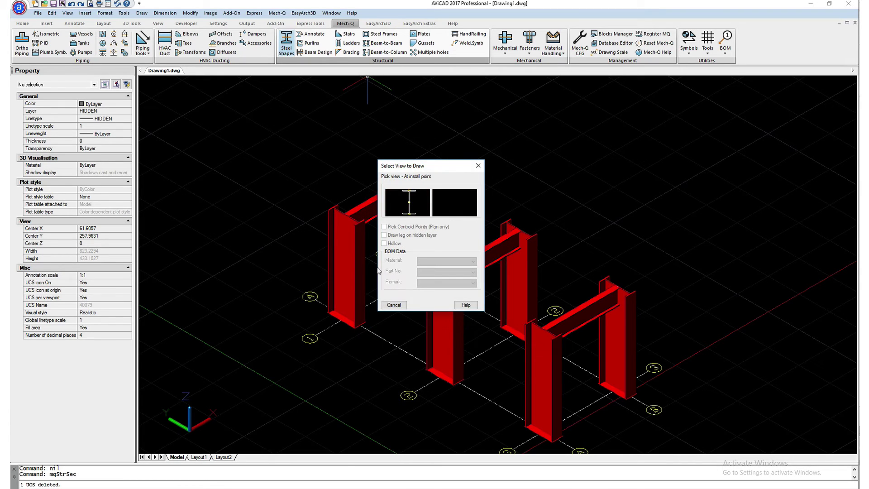
{"action": "left_click", "coordinate": [408, 194]}
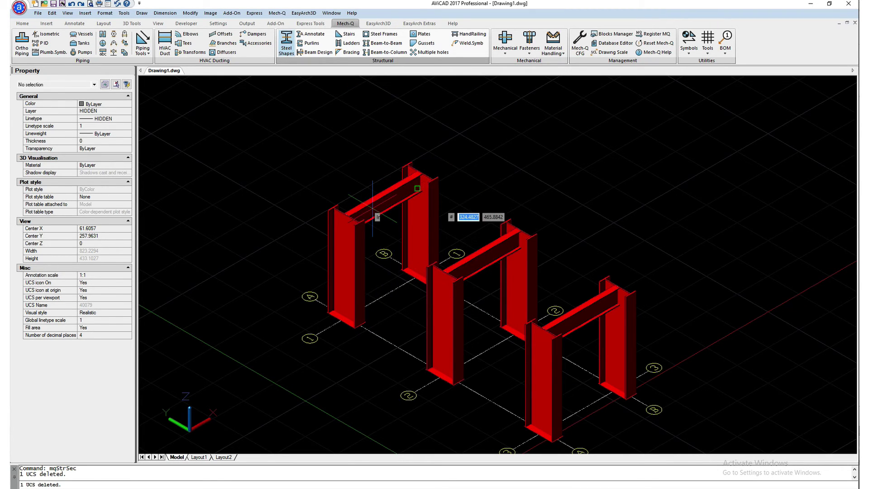
{"action": "scroll", "coordinate": [355, 224], "scroll_direction": "up", "scroll_amount": 2}
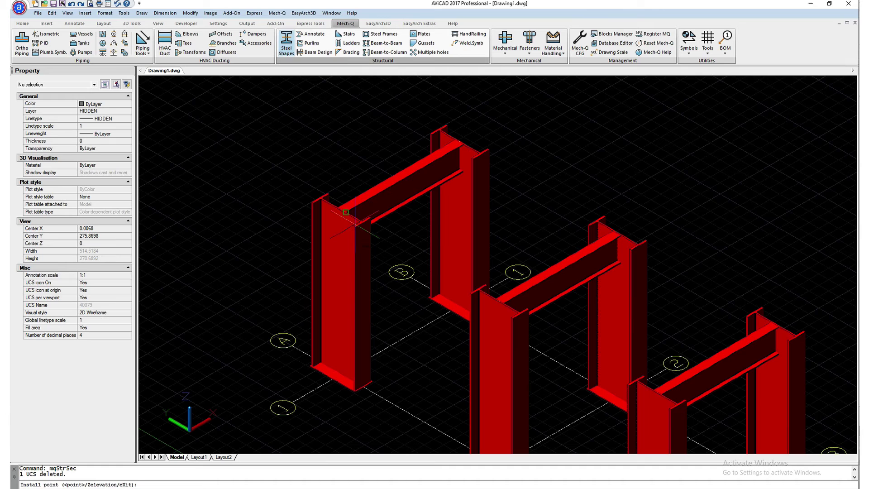
{"action": "scroll", "coordinate": [356, 224], "scroll_direction": "up", "scroll_amount": 2}
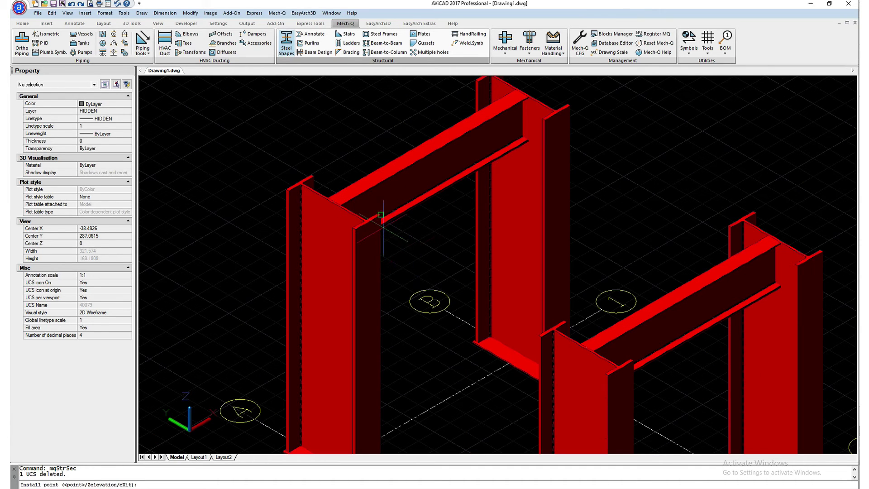
{"action": "left_click", "coordinate": [368, 222]}
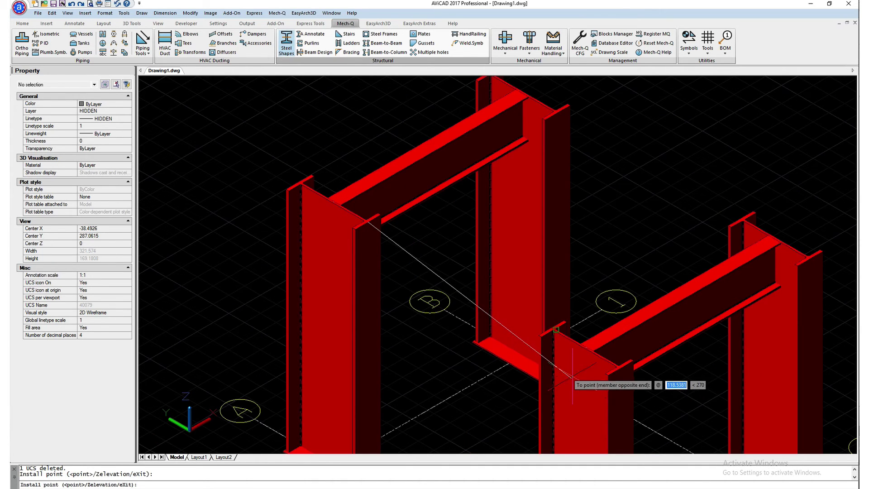
{"action": "left_click", "coordinate": [548, 331]}
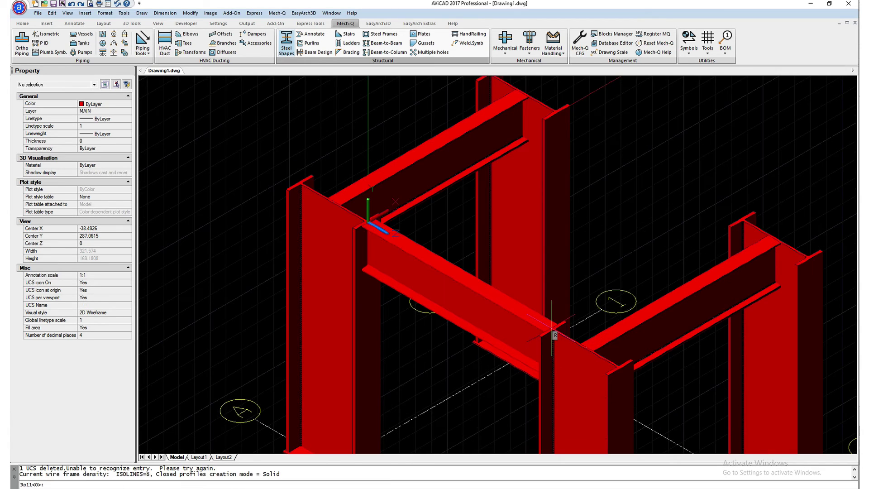
{"action": "key", "text": "Return"}
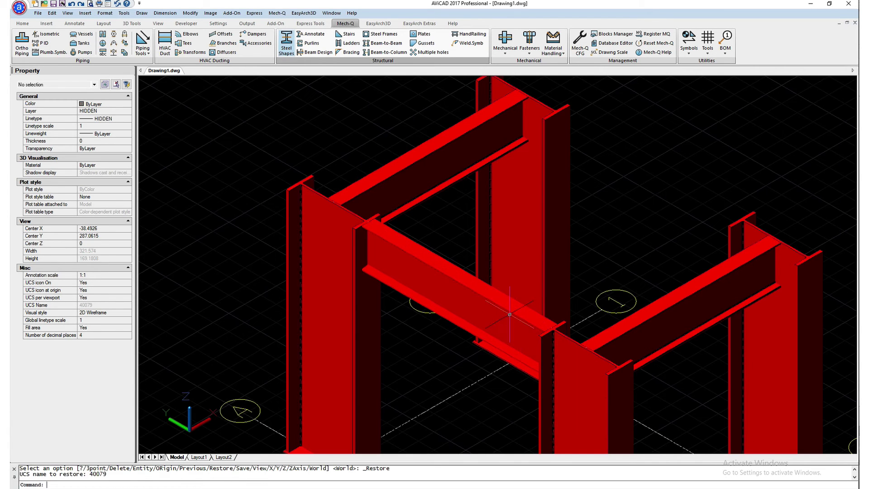
{"action": "key", "text": "Escape"}
- Select the new beam and pan to show all three frames
{"action": "left_click", "coordinate": [510, 312]}
{"action": "scroll", "coordinate": [509, 312], "scroll_direction": "down", "scroll_amount": 3}
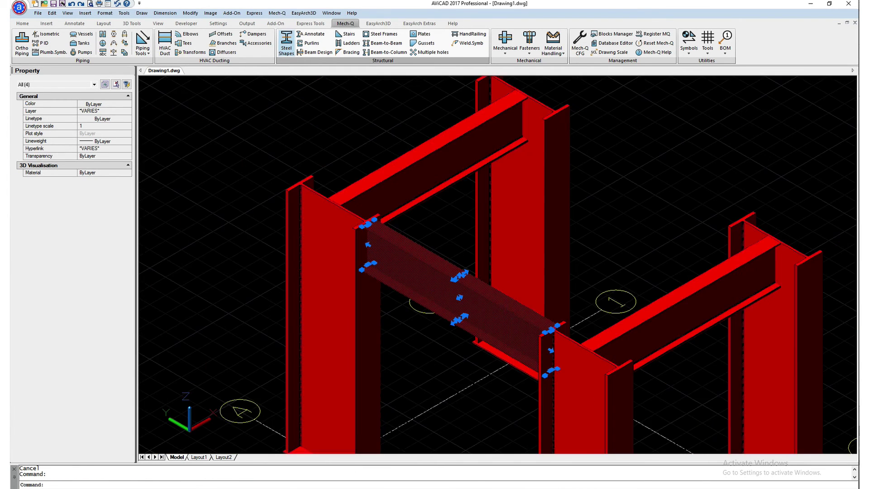
{"action": "middle_click_drag", "start_coordinate": [506, 314], "coordinate": [393, 194]}
- Copy the side beam at grid bubble A to the opposite side of the frame
{"action": "type", "text": "c"}
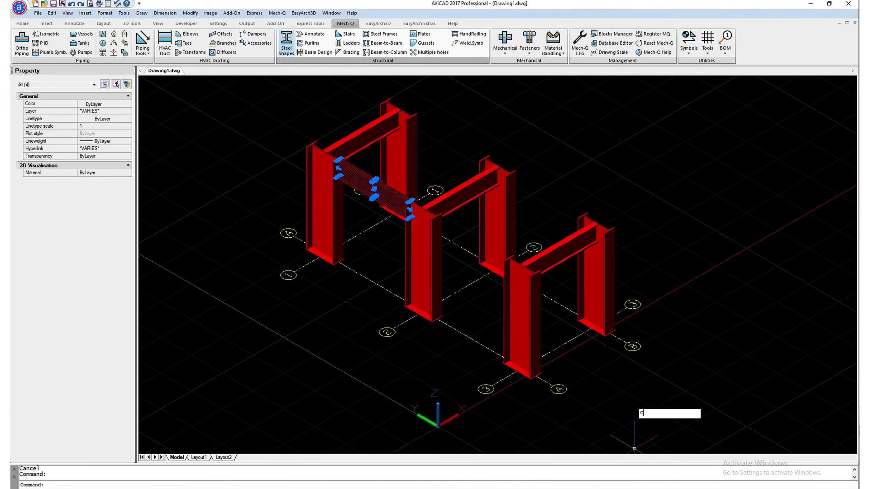
{"action": "type", "text": "o"}
{"action": "key", "text": "Return"}
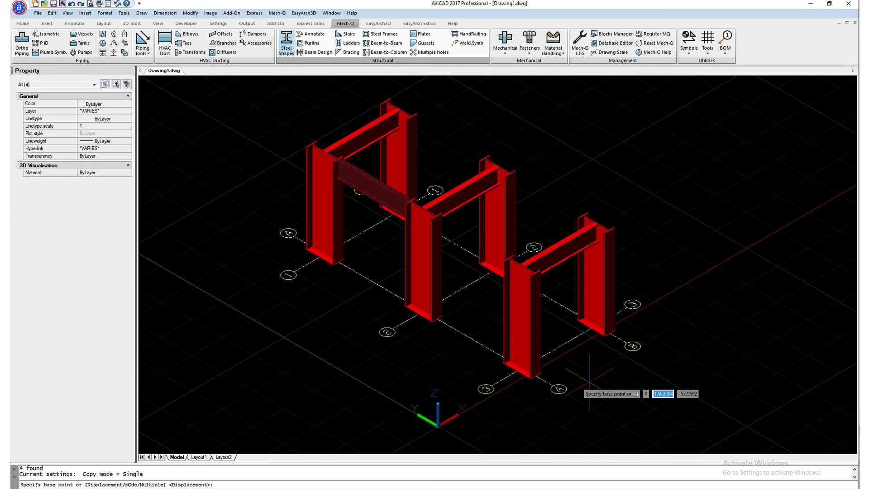
{"action": "left_click", "coordinate": [554, 386]}
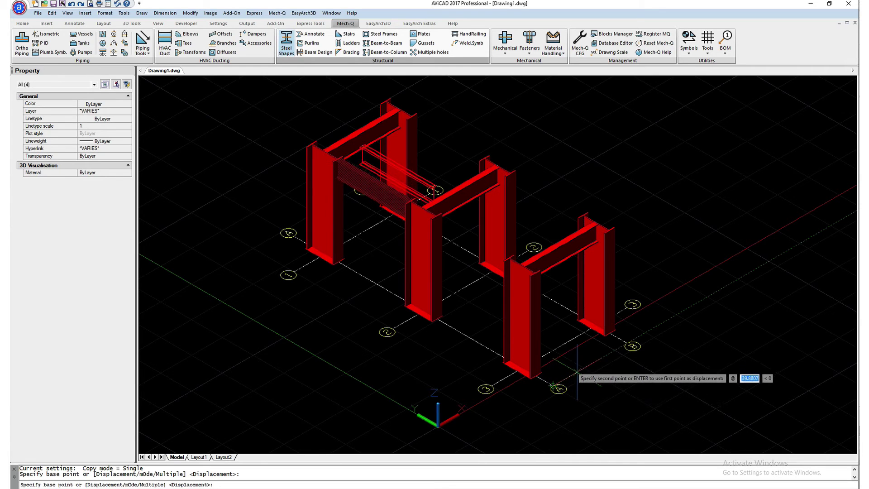
{"action": "left_click", "coordinate": [627, 344]}
{"action": "key", "text": "Escape"}
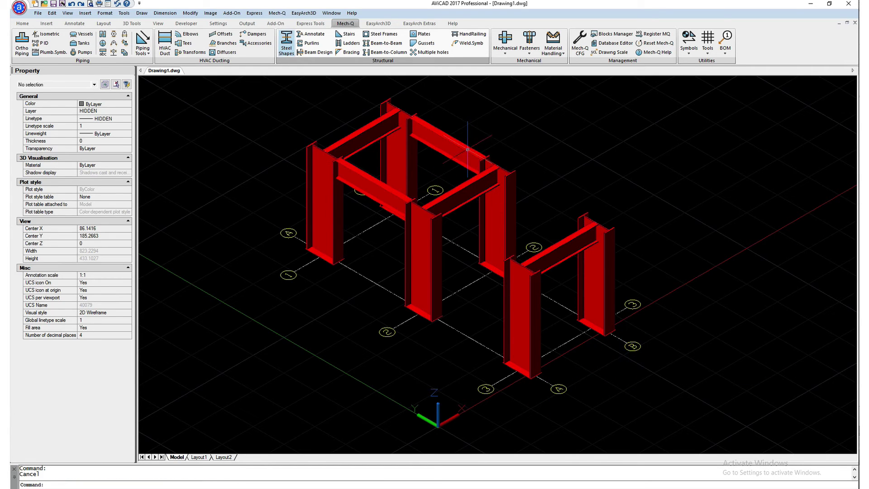
- Copy both side beams from grid line 1 into the next bay
{"action": "left_click", "coordinate": [404, 202]}
{"action": "type", "text": "co"}
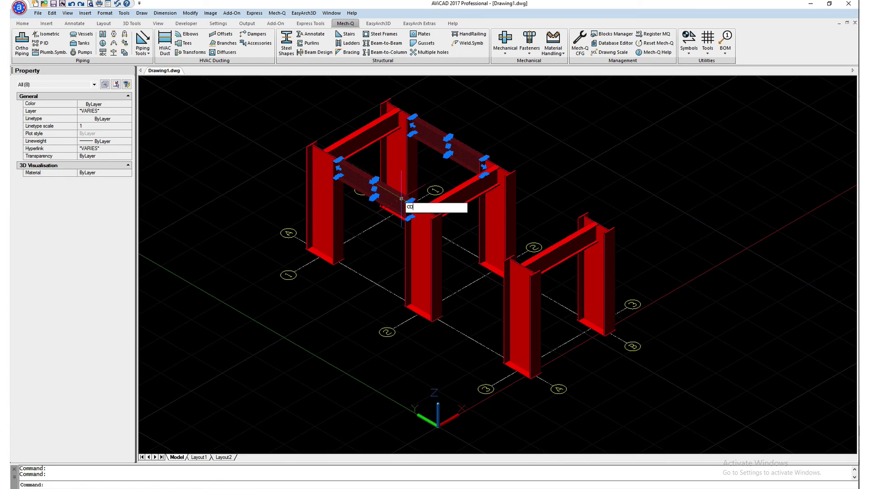
{"action": "key", "text": "Return"}
{"action": "left_click", "coordinate": [294, 273]}
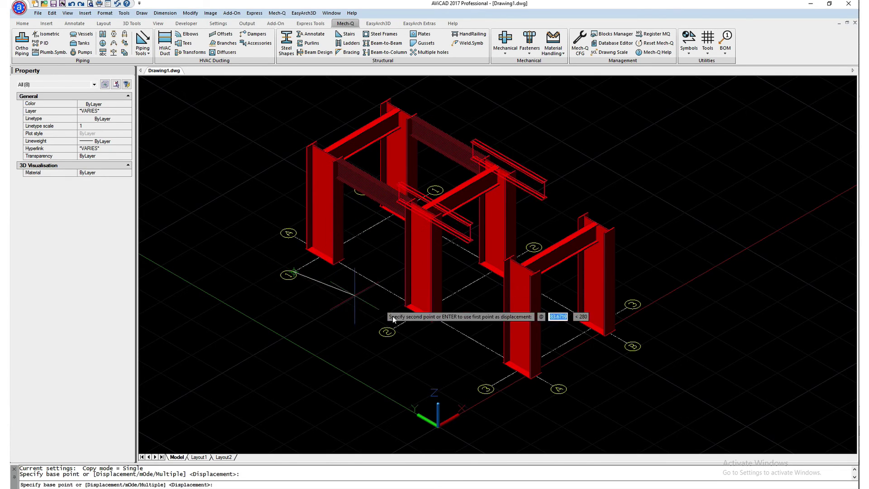
{"action": "key", "text": "Escape"}
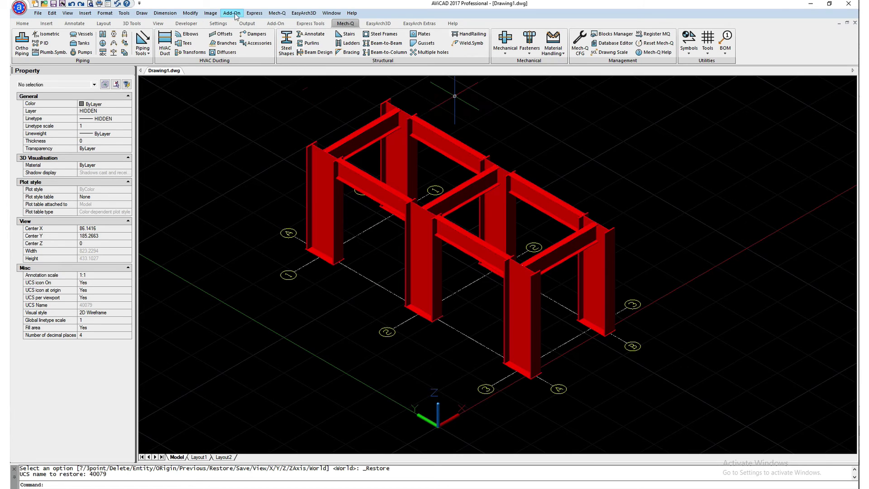
- Switch to the Top view and pan the plan so the frame sits on the left
{"action": "left_click", "coordinate": [157, 24]}
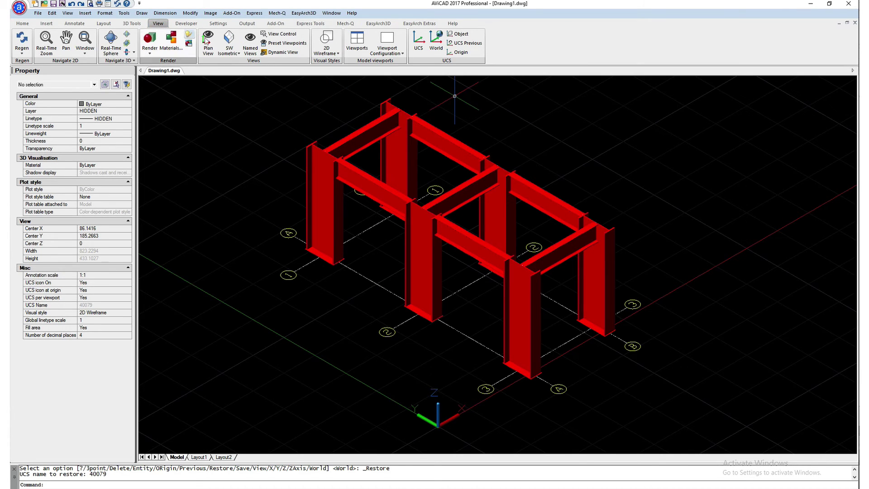
{"action": "left_click", "coordinate": [237, 52]}
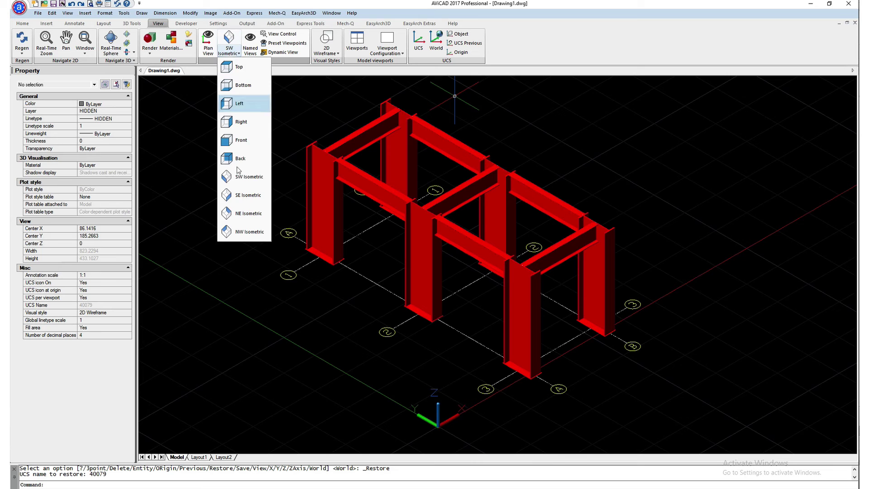
{"action": "left_click", "coordinate": [236, 66]}
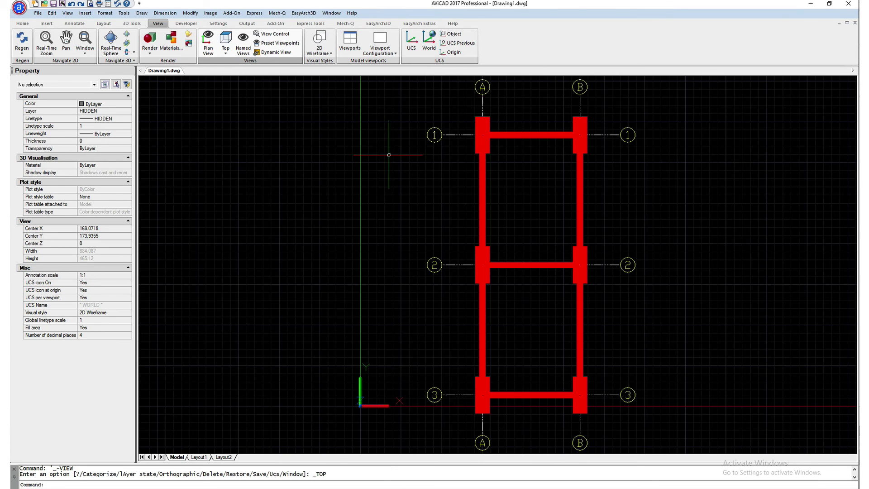
{"action": "middle_click_drag", "start_coordinate": [617, 277], "coordinate": [448, 275]}
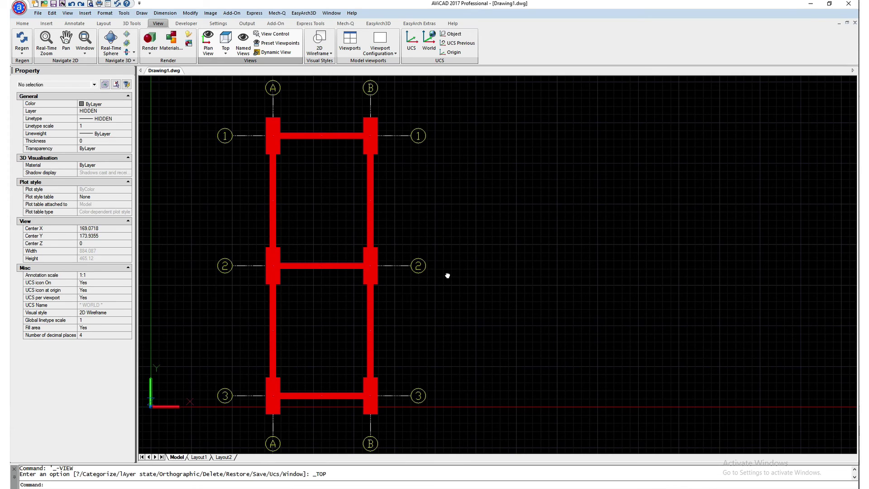
{"action": "left_click", "coordinate": [346, 23]}
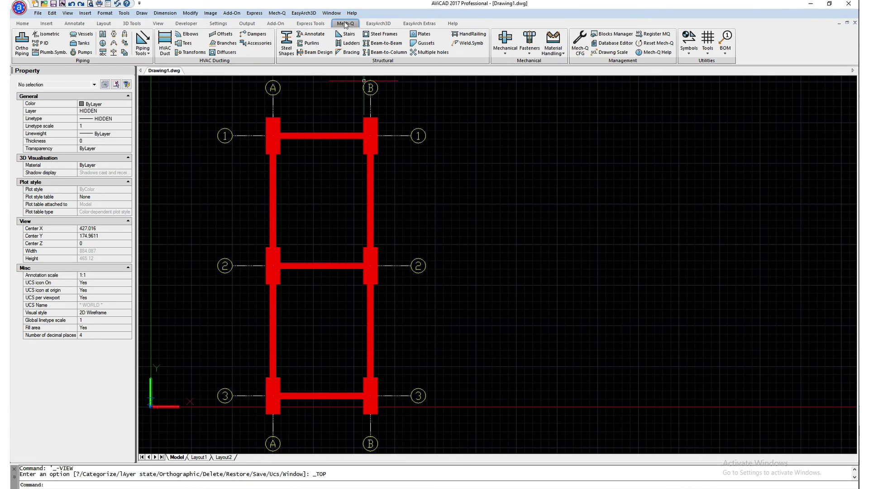
- Open the Steel Shapes utility's B.O.M. configuration dialog
{"action": "left_click", "coordinate": [287, 43]}
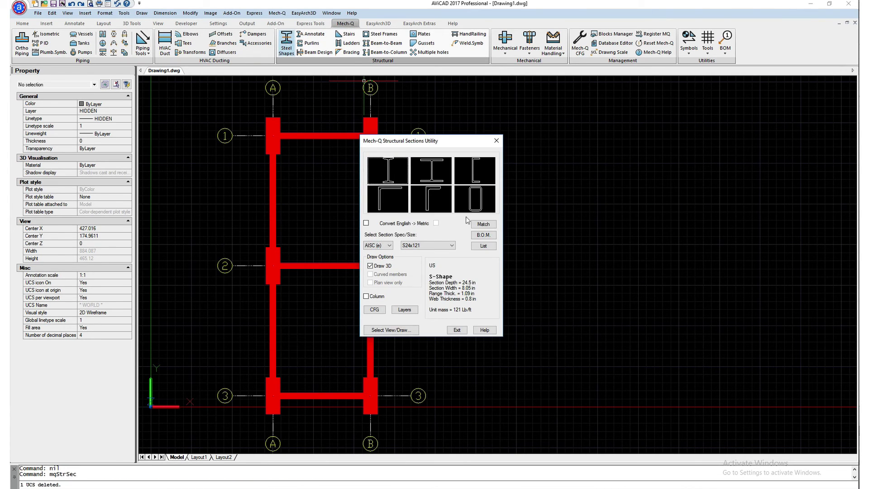
{"action": "left_click", "coordinate": [483, 235]}
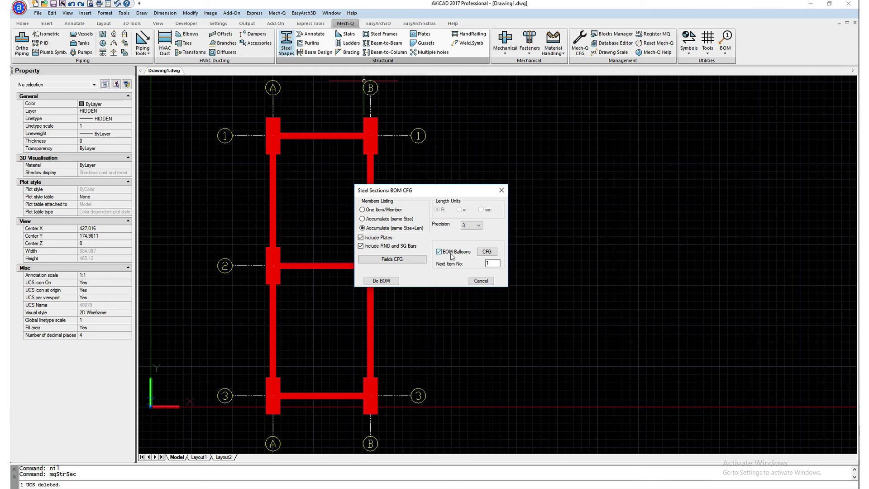
- Generate the BOM from all 32 entities and place the table right of the plan
{"action": "left_click", "coordinate": [380, 281]}
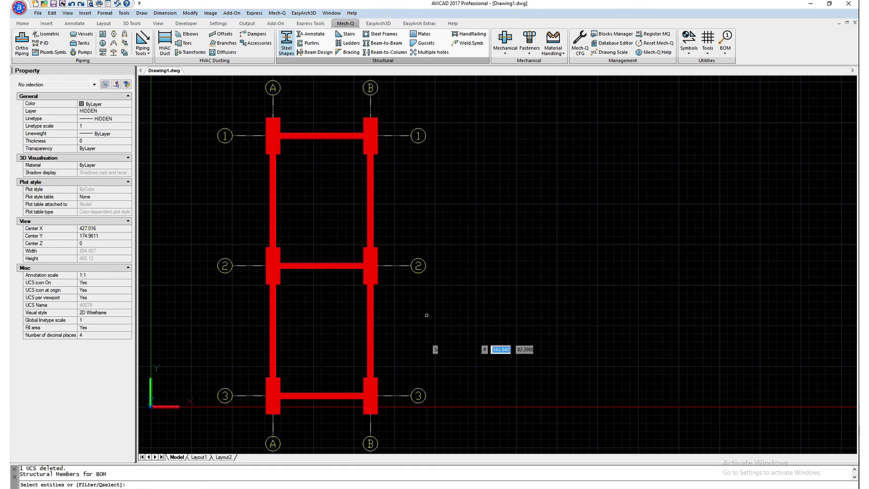
{"action": "type", "text": "all"}
{"action": "key", "text": "Return"}
{"action": "key", "text": "Return"}
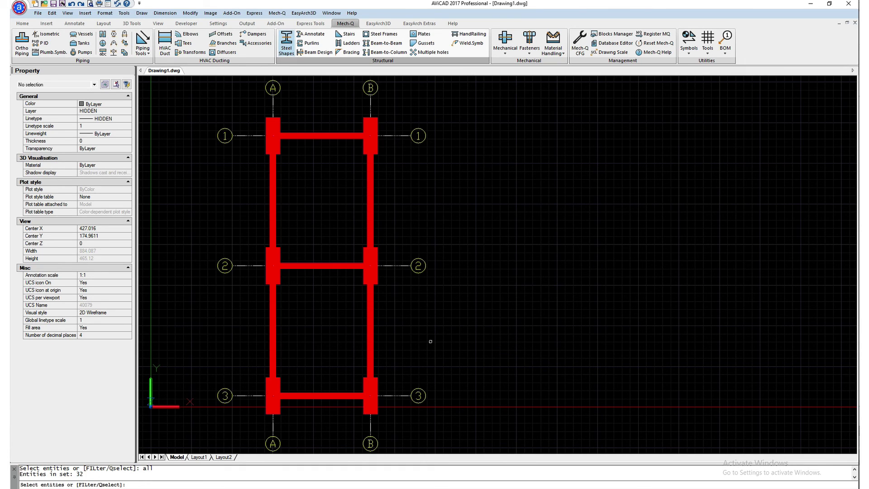
{"action": "key", "text": "Return"}
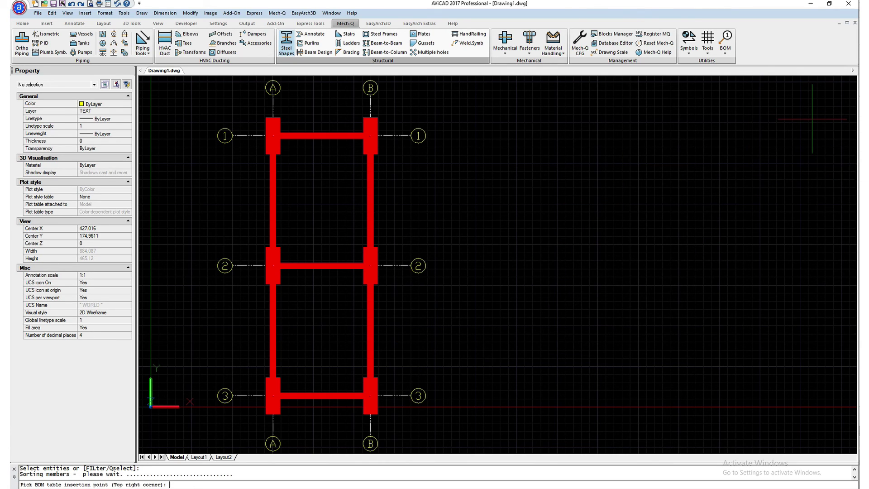
{"action": "left_click", "coordinate": [813, 119]}
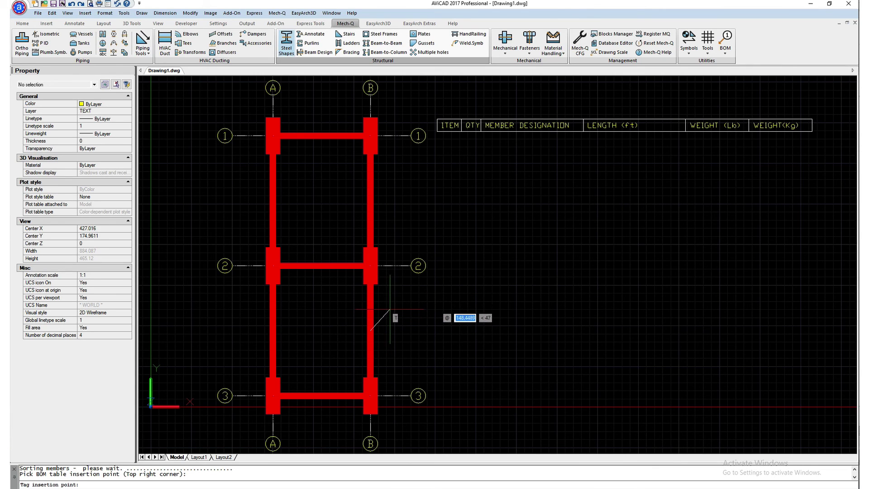
- Place balloons 1–4 on the beam, cross beam, column and B2 plates
{"action": "left_click", "coordinate": [393, 308]}
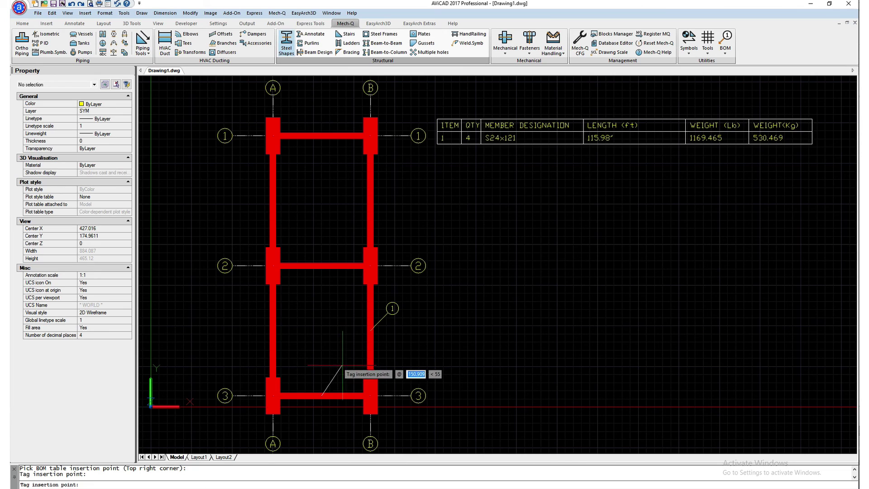
{"action": "left_click", "coordinate": [346, 372]}
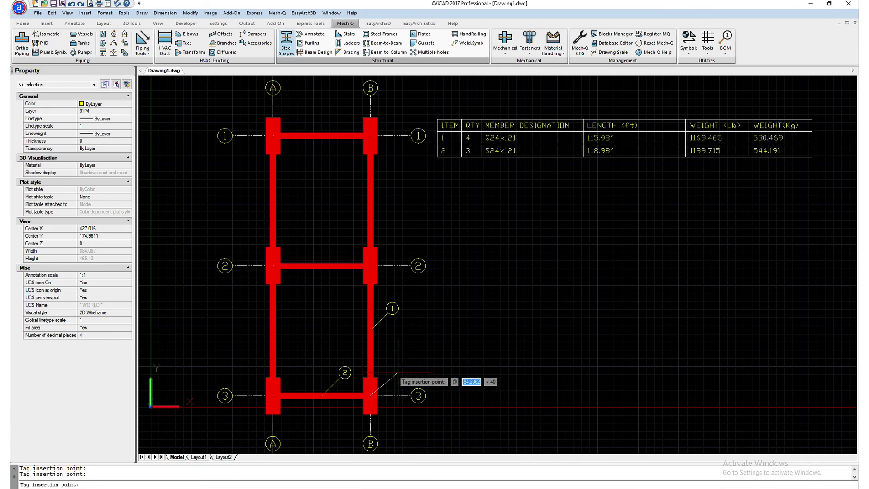
{"action": "left_click", "coordinate": [390, 376]}
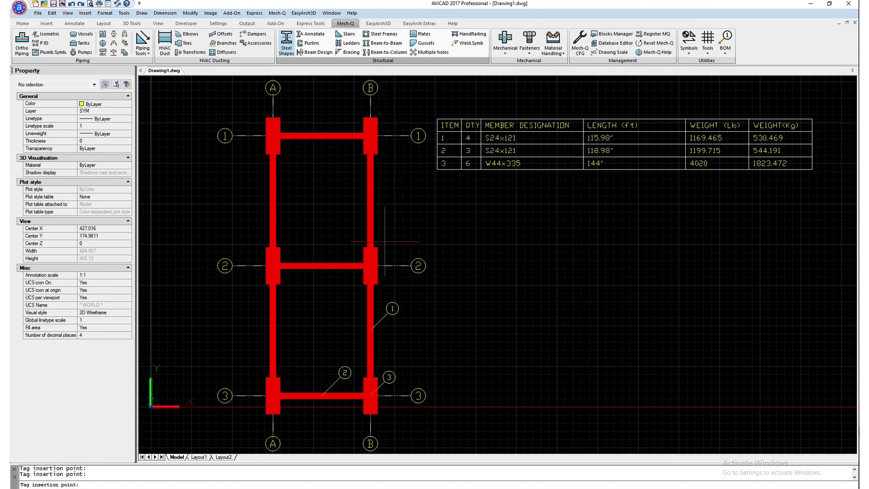
{"action": "left_click", "coordinate": [385, 241]}
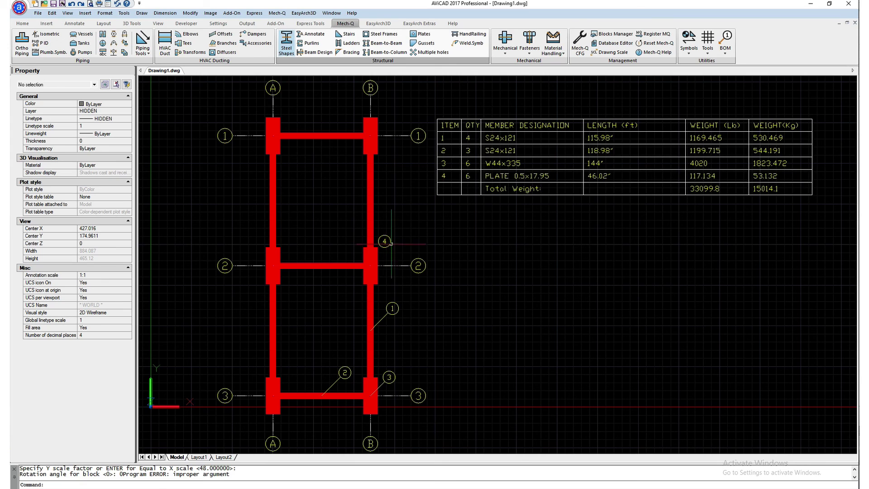